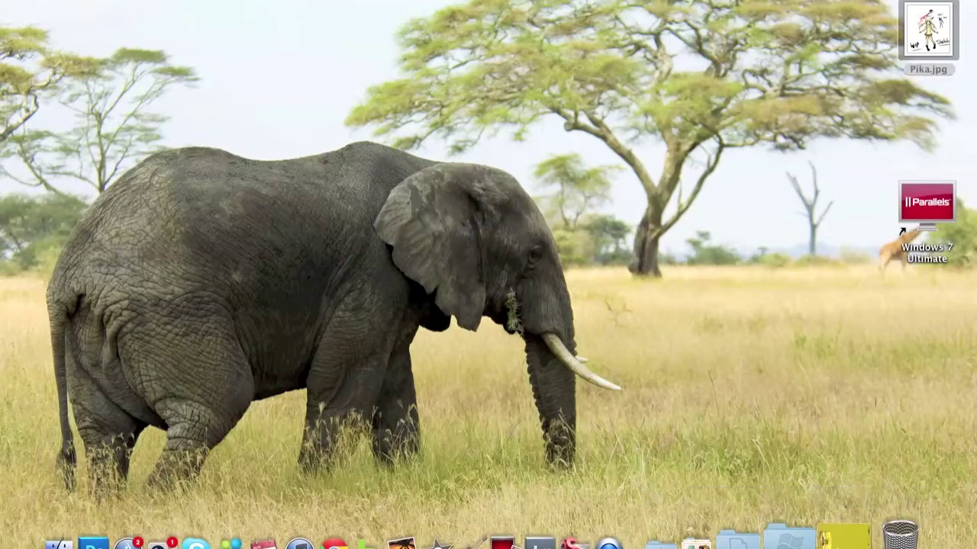
Bring up the browser's Windows 7 on Mac video page and highlight the Parallels Desktop 6 and Windows 7 Ultimate description lines.
{"action": "left_click", "coordinate": [842, 527]}
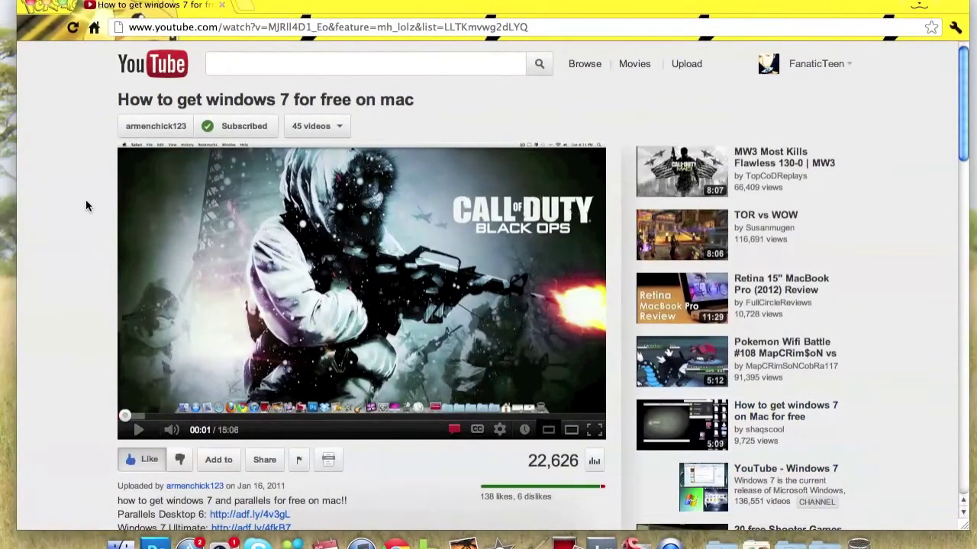
{"action": "scroll", "coordinate": [85, 204], "scroll_direction": "down", "scroll_amount": 2}
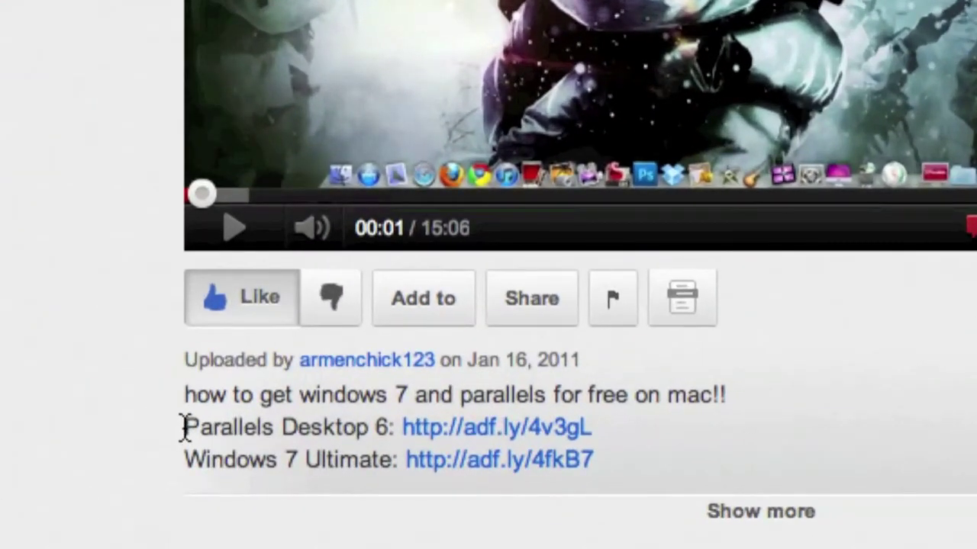
{"action": "left_click_drag", "start_coordinate": [184, 429], "coordinate": [615, 424]}
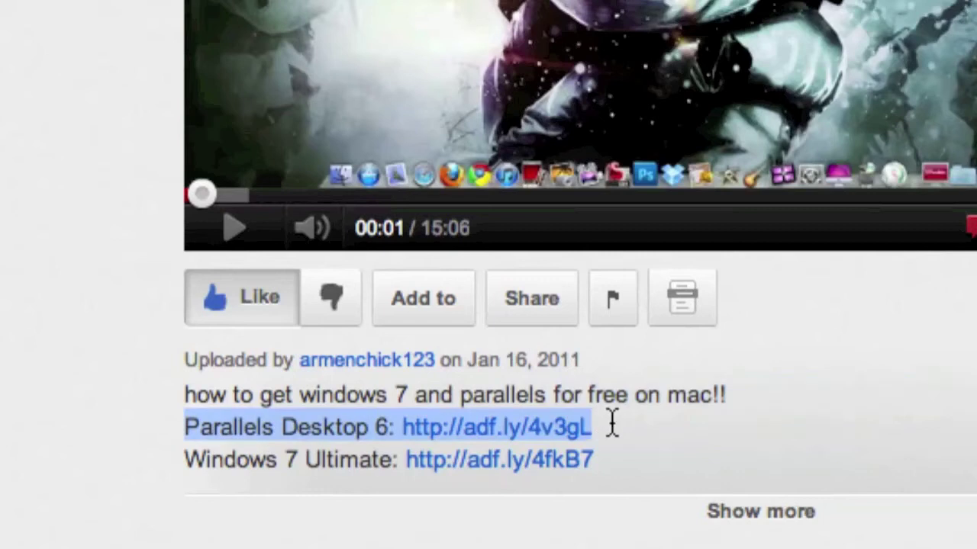
{"action": "left_click", "coordinate": [174, 452]}
{"action": "left_click_drag", "start_coordinate": [188, 460], "coordinate": [648, 453]}
{"action": "left_click", "coordinate": [648, 453]}
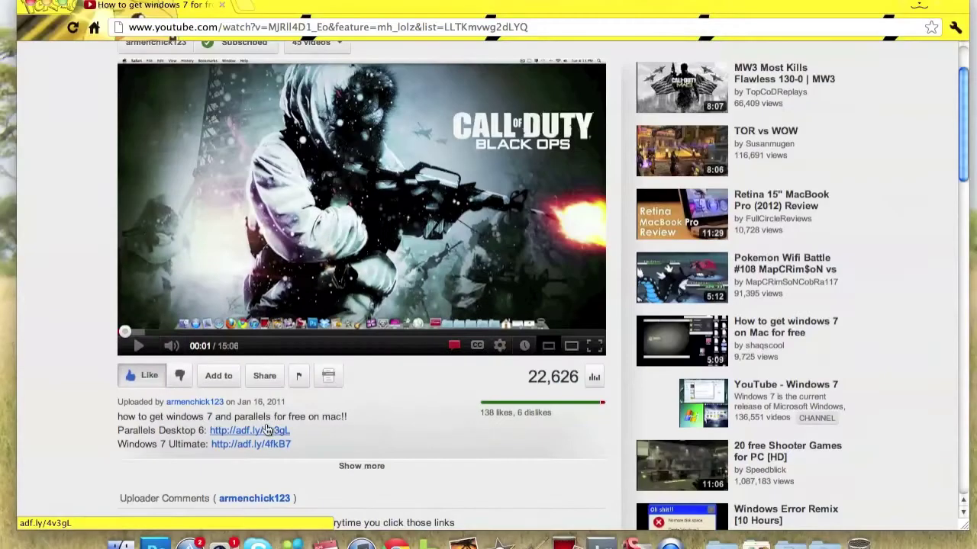
Open the Parallels Desktop 6 and Windows 7 Ultimate links from the video description in separate tabs.
{"action": "left_click", "coordinate": [439, 422]}
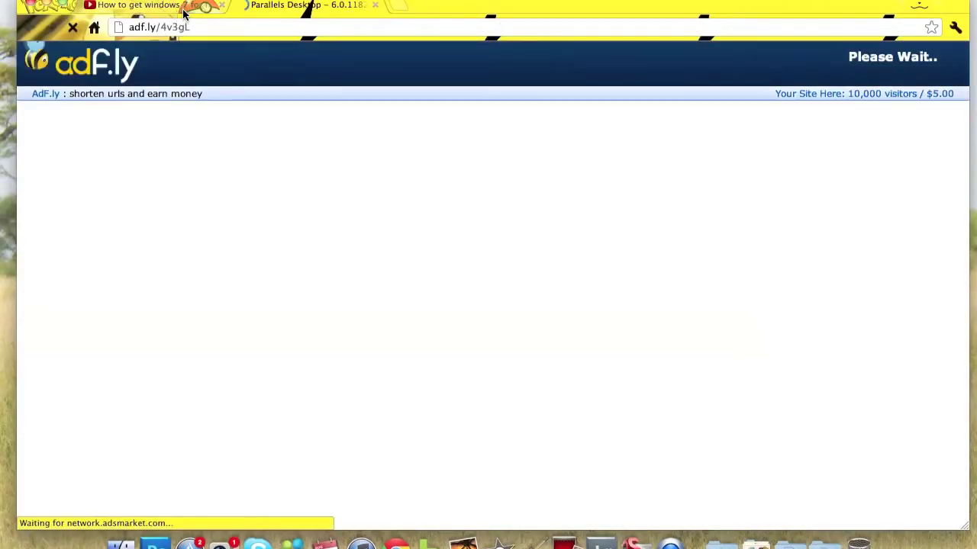
{"action": "left_click", "coordinate": [182, 11]}
{"action": "left_click", "coordinate": [252, 444]}
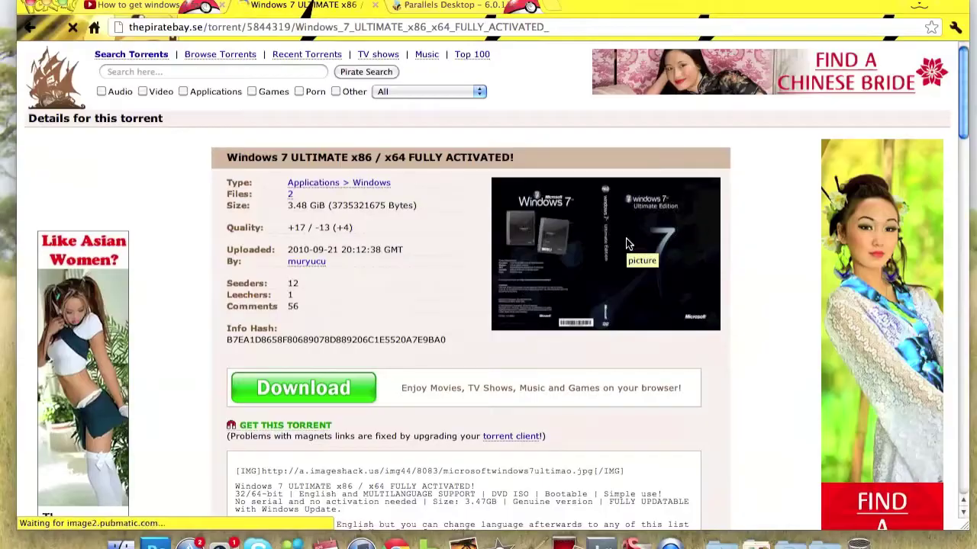
Examine the Windows 7 Ultimate torrent page and look through the programs in the Applications folder.
{"action": "scroll", "coordinate": [433, 268], "scroll_direction": "down", "scroll_amount": 5}
{"action": "scroll", "coordinate": [434, 273], "scroll_direction": "down", "scroll_amount": 10}
{"action": "left_click", "coordinate": [721, 538]}
{"action": "scroll", "coordinate": [733, 387], "scroll_direction": "down", "scroll_amount": 10}
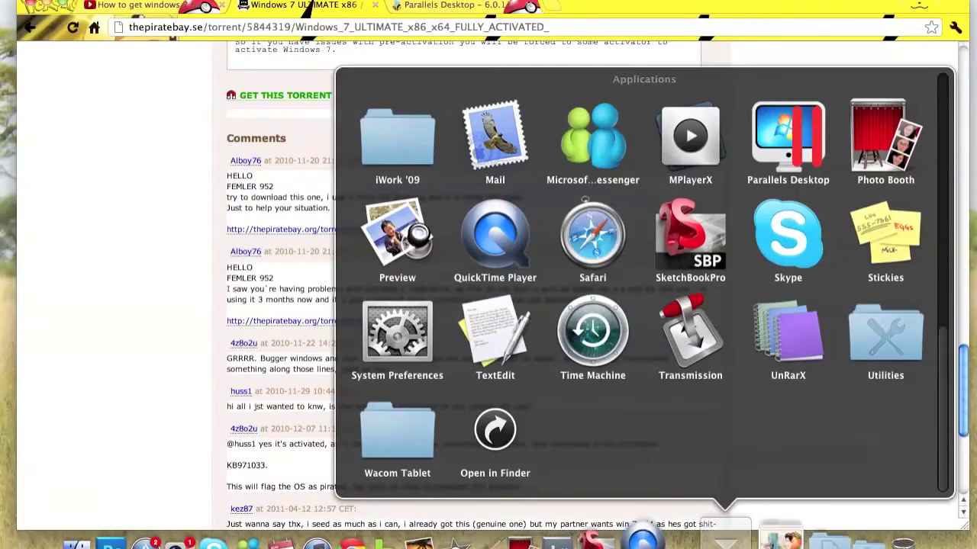
{"action": "left_click", "coordinate": [722, 540]}
{"action": "scroll", "coordinate": [478, 228], "scroll_direction": "up", "scroll_amount": 15}
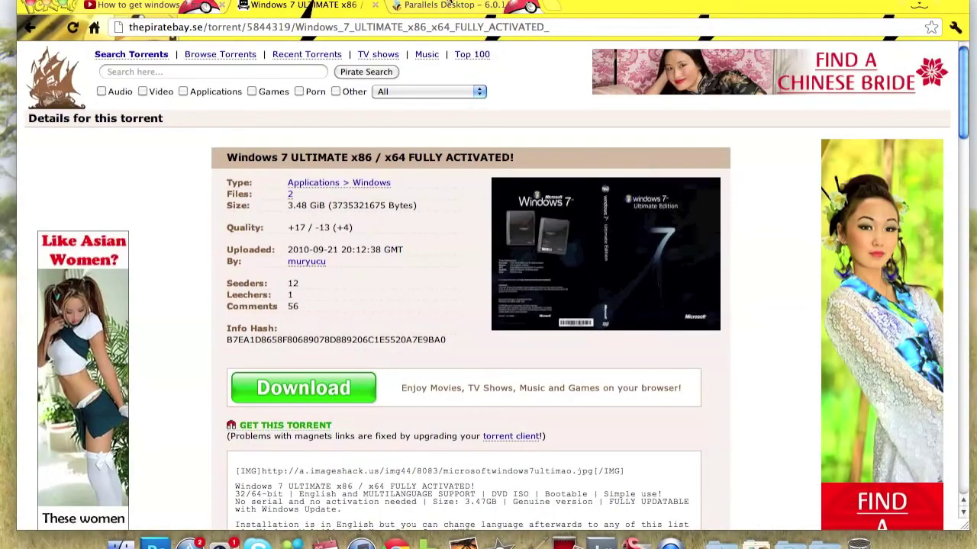
Review the Parallels Desktop torrent page and its comments, and pick Transmission in the Applications folder.
{"action": "left_click", "coordinate": [451, 6]}
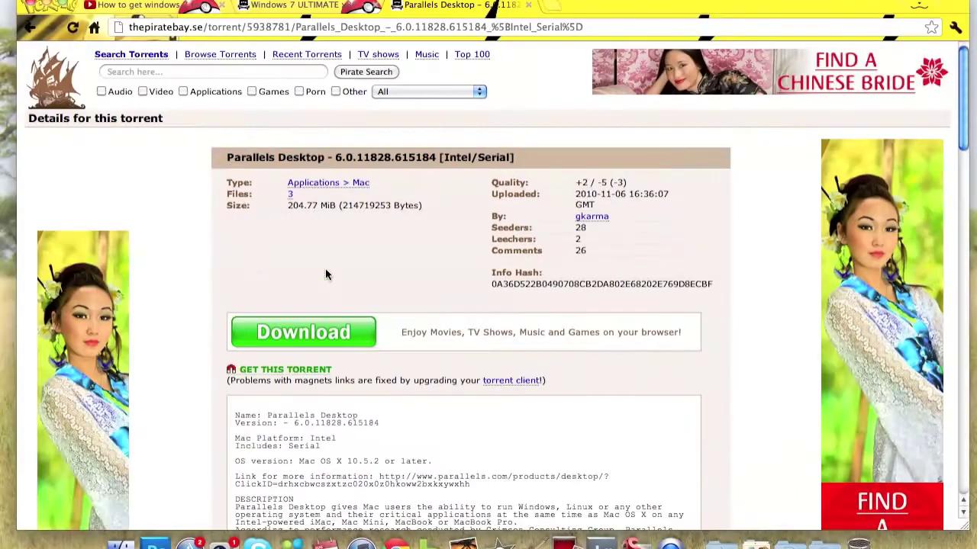
{"action": "scroll", "coordinate": [358, 309], "scroll_direction": "down", "scroll_amount": 10}
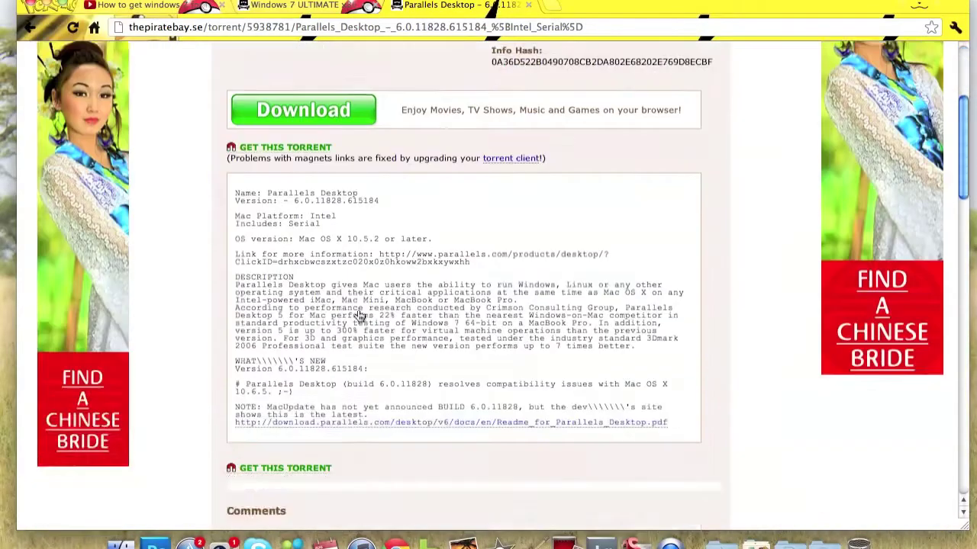
{"action": "scroll", "coordinate": [358, 310], "scroll_direction": "up", "scroll_amount": 5}
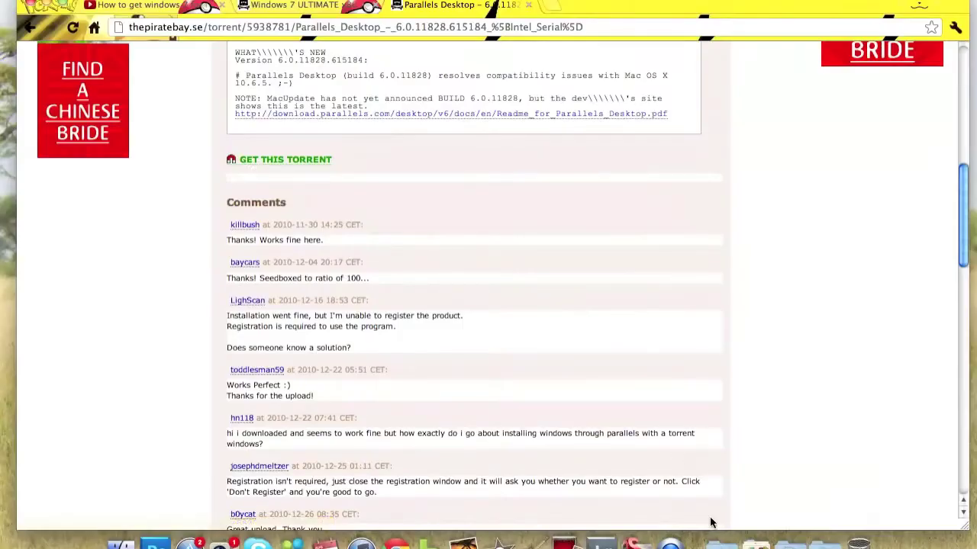
{"action": "left_click", "coordinate": [720, 542]}
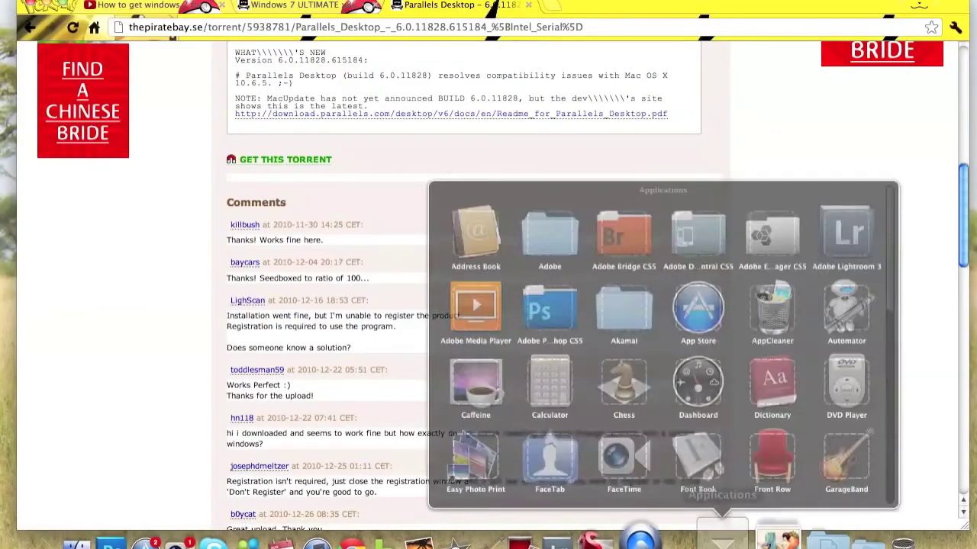
{"action": "scroll", "coordinate": [718, 343], "scroll_direction": "down", "scroll_amount": 10}
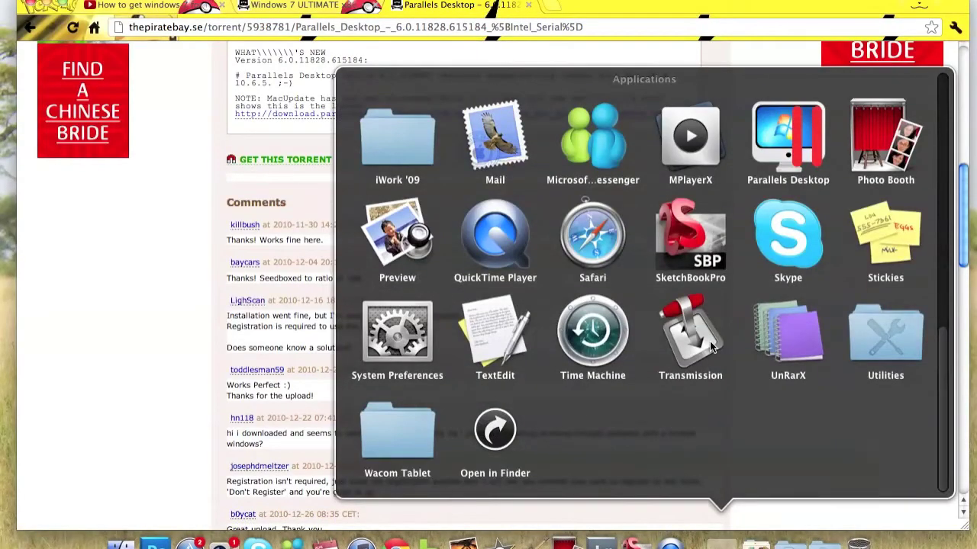
{"action": "left_click", "coordinate": [690, 336]}
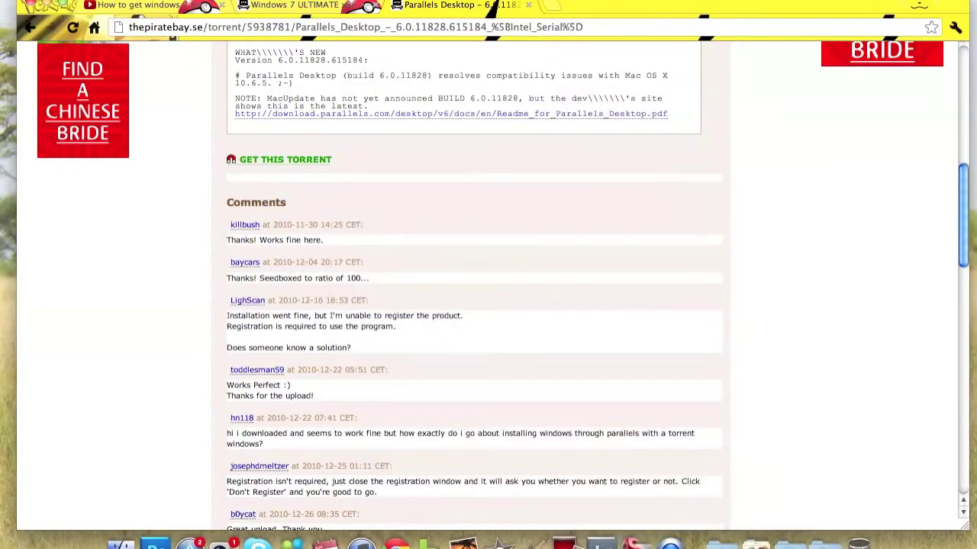
Close the two torrent tabs and the video tab in the browser.
{"action": "left_click", "coordinate": [527, 7]}
{"action": "left_click", "coordinate": [376, 10]}
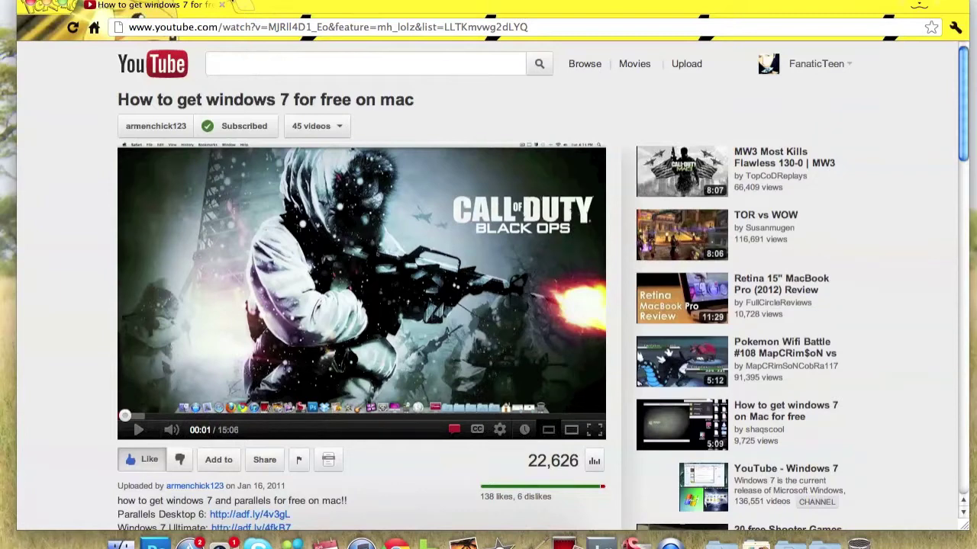
{"action": "left_click", "coordinate": [248, 8]}
{"action": "left_click", "coordinate": [221, 6]}
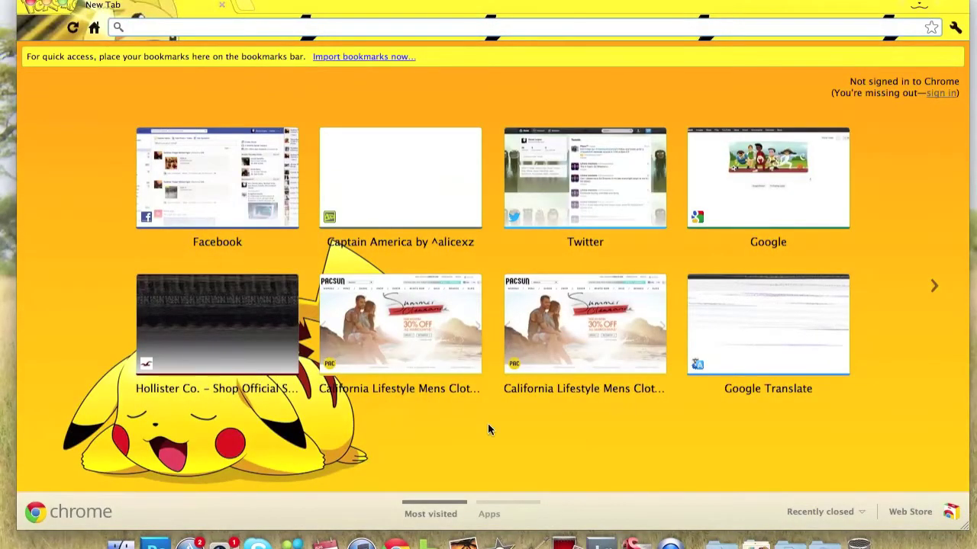
{"action": "left_click", "coordinate": [508, 505]}
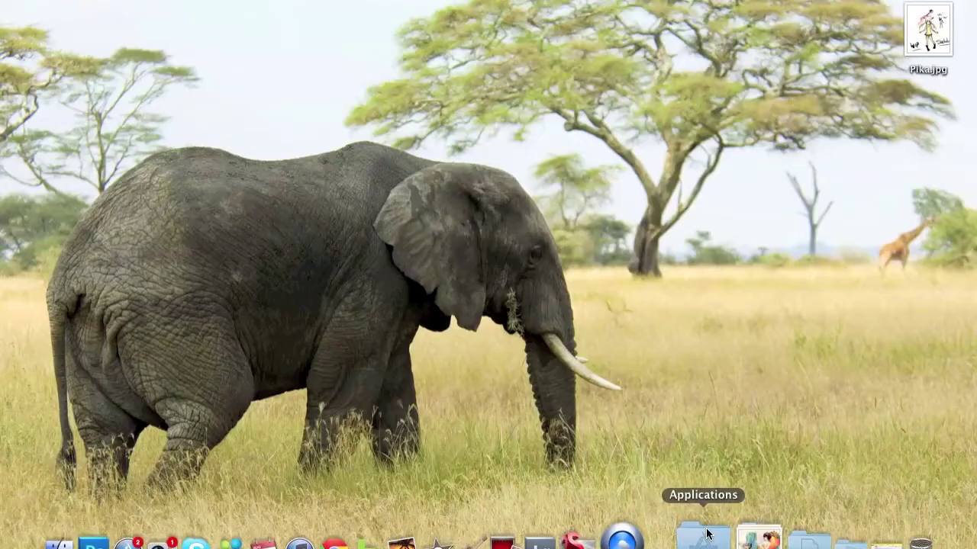
Launch Parallels Desktop from the Applications folder.
{"action": "left_click", "coordinate": [702, 535]}
{"action": "scroll", "coordinate": [731, 359], "scroll_direction": "down", "scroll_amount": 5}
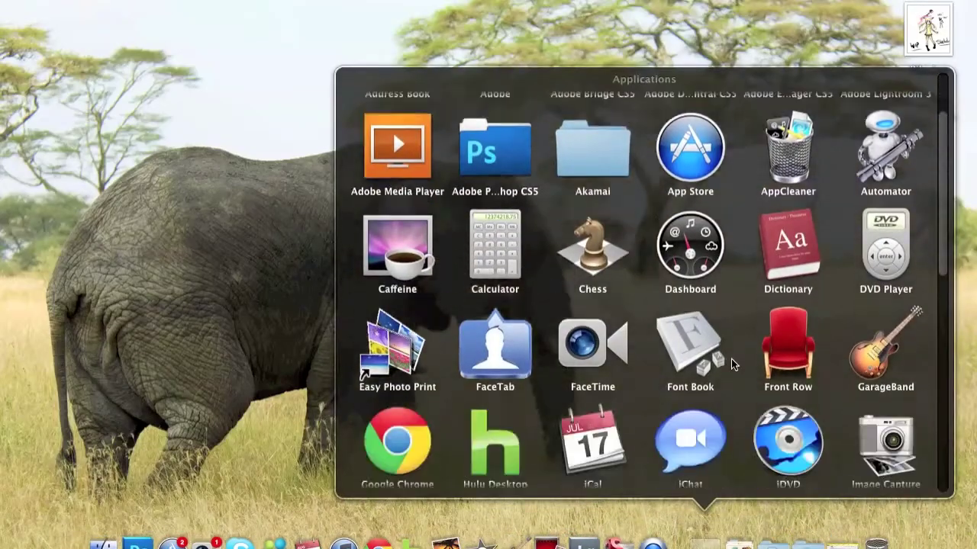
{"action": "scroll", "coordinate": [731, 355], "scroll_direction": "down", "scroll_amount": 5}
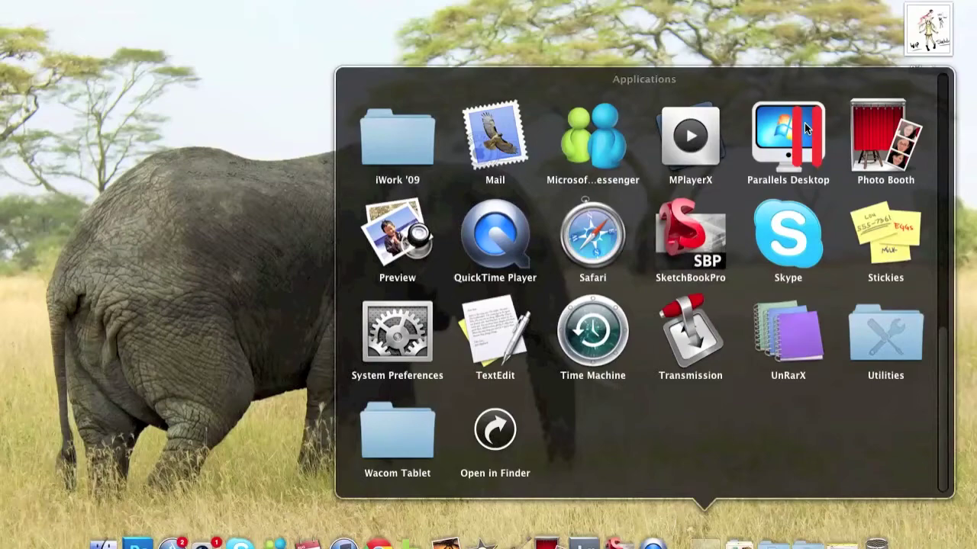
{"action": "left_click", "coordinate": [805, 129]}
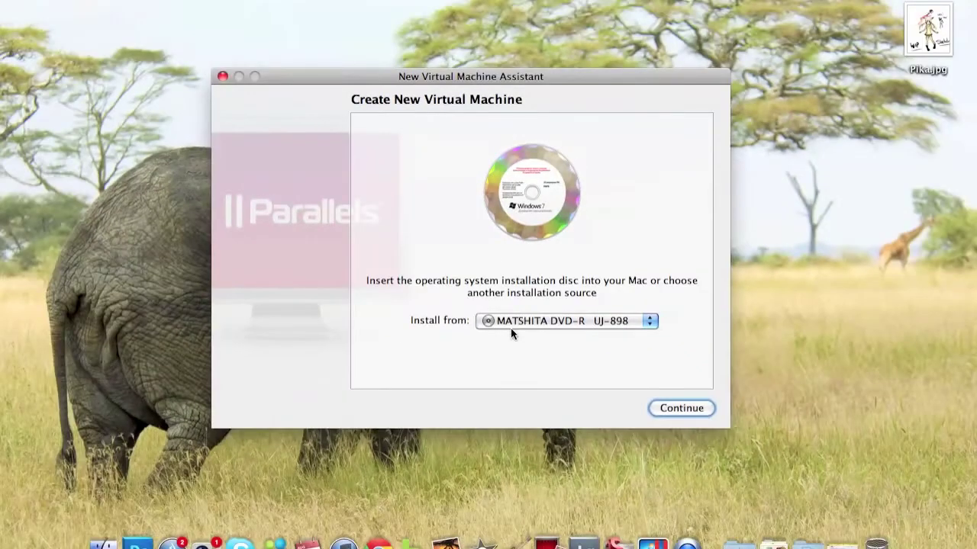
Set the installation source to the image Windows 7 Ultimate.iso from Documents/Virtual Machines/Windows.7.Ultimate in the home folder, and continue.
{"action": "left_click", "coordinate": [521, 322]}
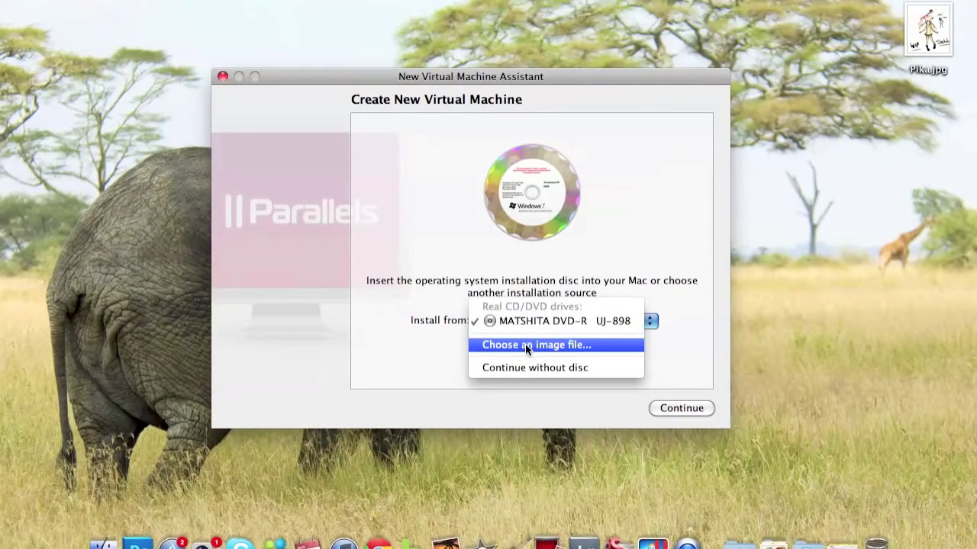
{"action": "left_click", "coordinate": [525, 344]}
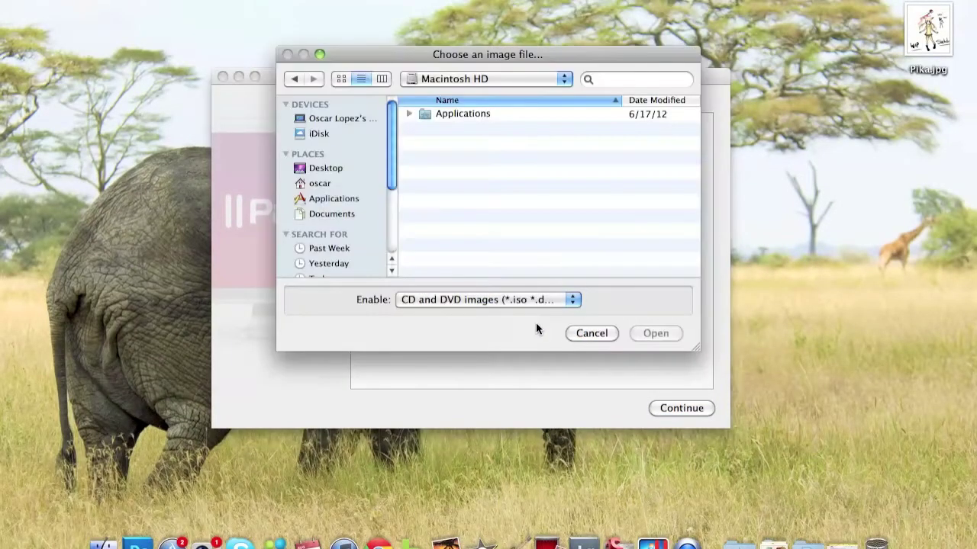
{"action": "left_click", "coordinate": [332, 183]}
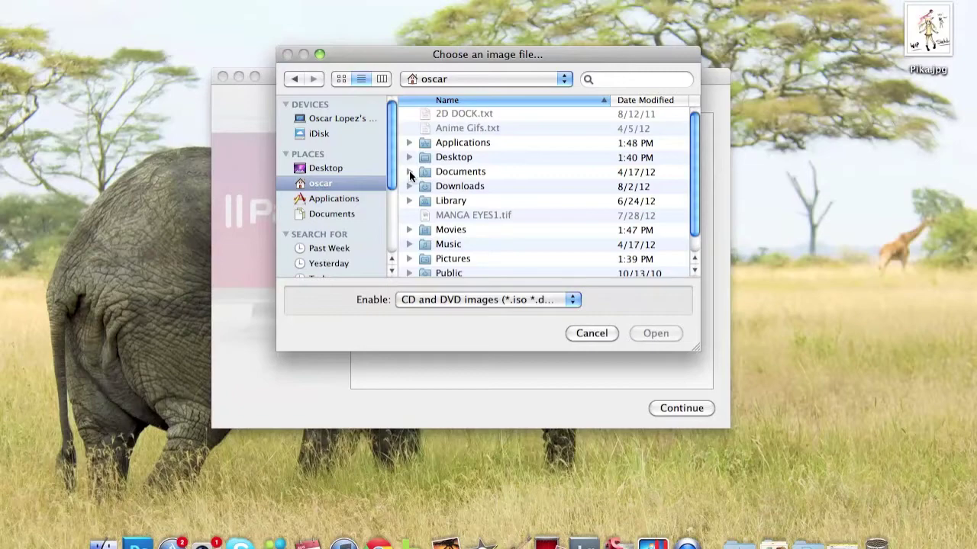
{"action": "left_click", "coordinate": [409, 171]}
{"action": "scroll", "coordinate": [452, 200], "scroll_direction": "down", "scroll_amount": 3}
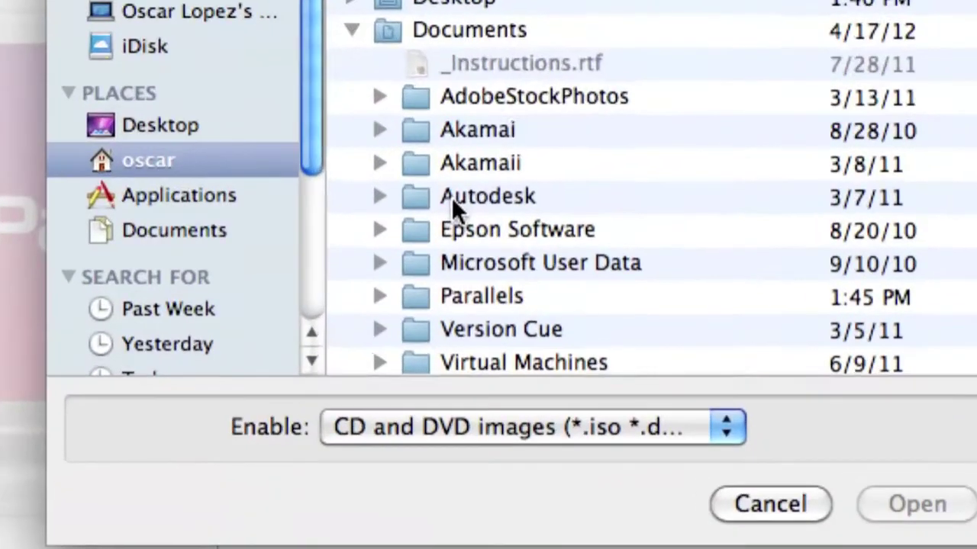
{"action": "scroll", "coordinate": [452, 199], "scroll_direction": "down", "scroll_amount": 3}
{"action": "left_click", "coordinate": [379, 267]}
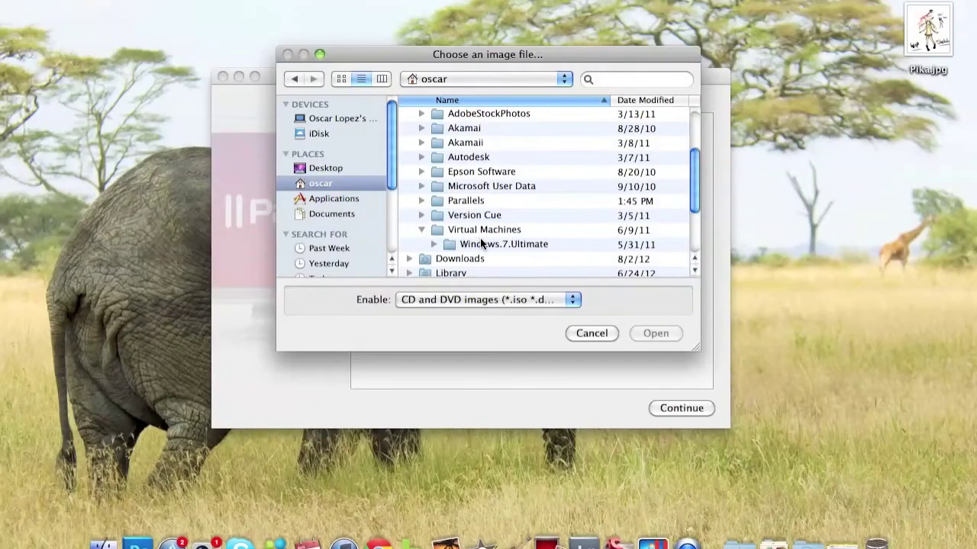
{"action": "left_click", "coordinate": [433, 244]}
{"action": "scroll", "coordinate": [434, 242], "scroll_direction": "down", "scroll_amount": 3}
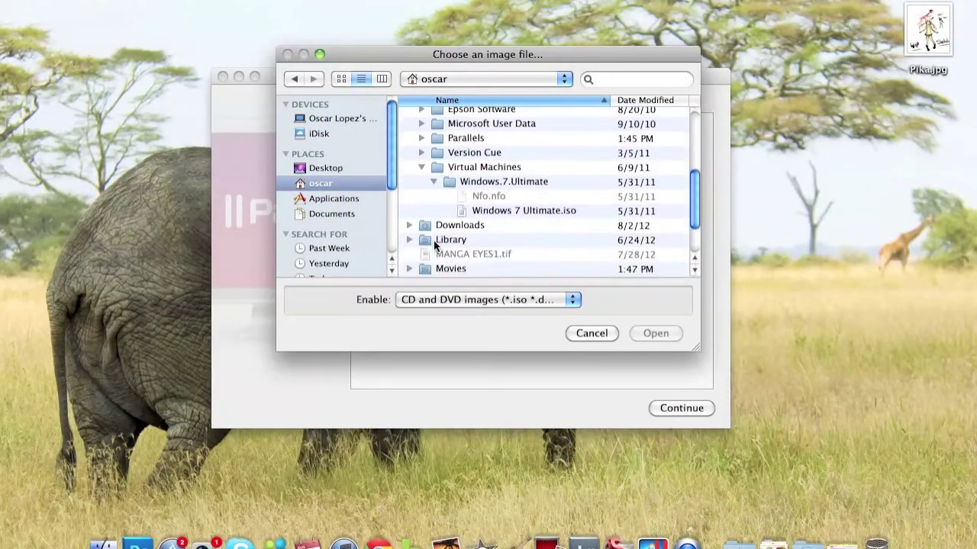
{"action": "left_click", "coordinate": [500, 211]}
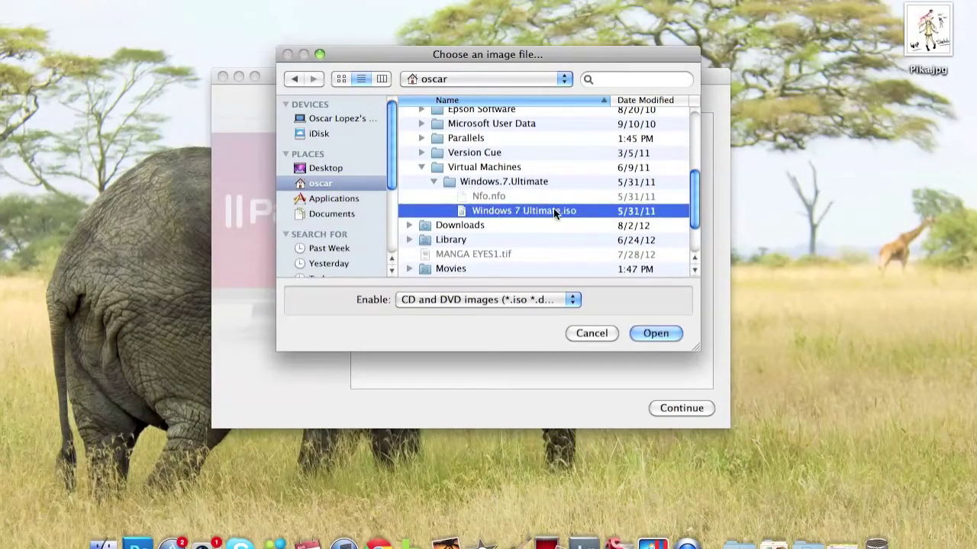
{"action": "left_click", "coordinate": [653, 340]}
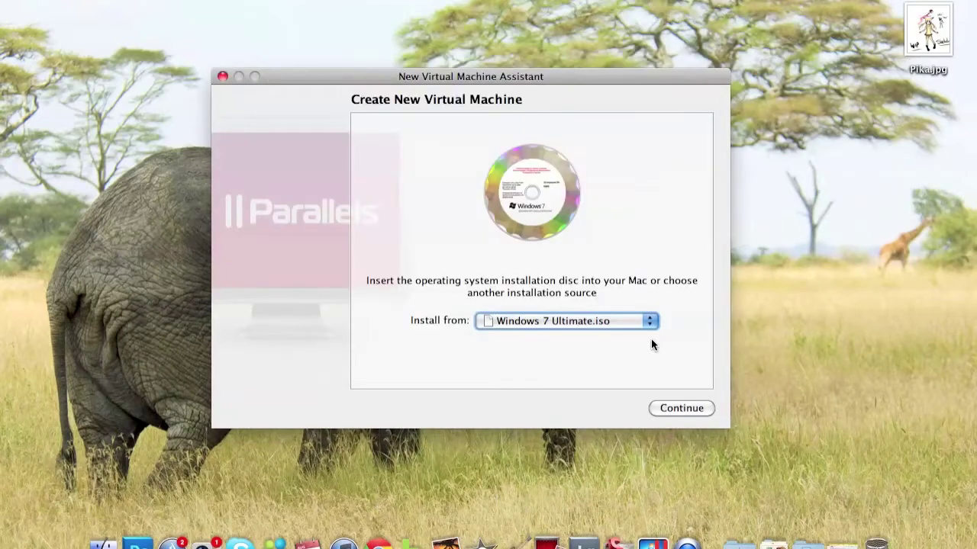
{"action": "left_click", "coordinate": [663, 409]}
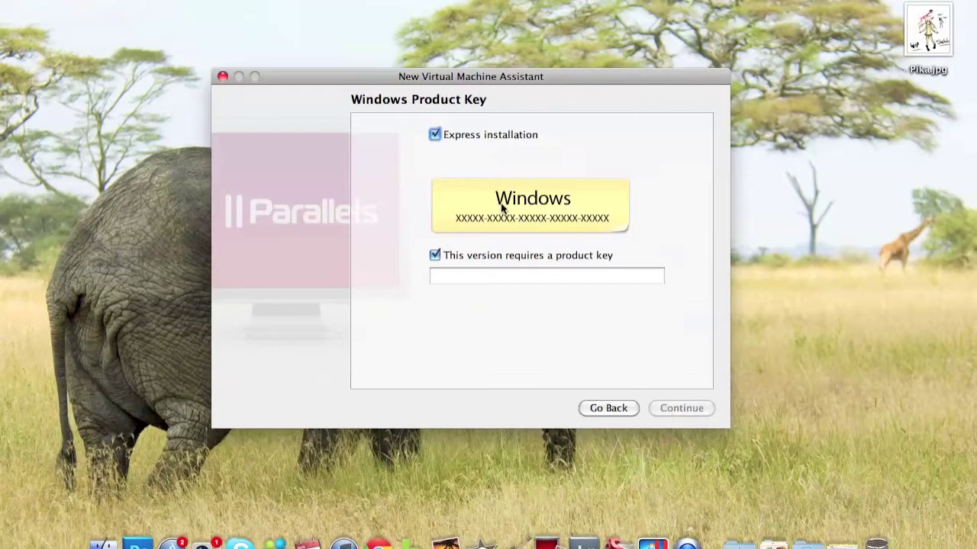
Turn off the product key requirement for the express installation and choose Like a PC for the Mac integration.
{"action": "left_click", "coordinate": [435, 256]}
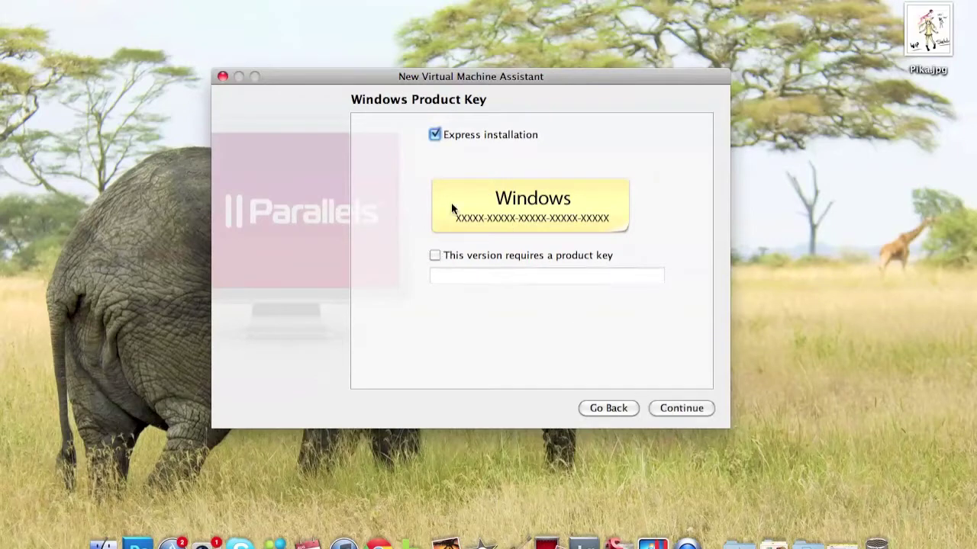
{"action": "left_click", "coordinate": [683, 408]}
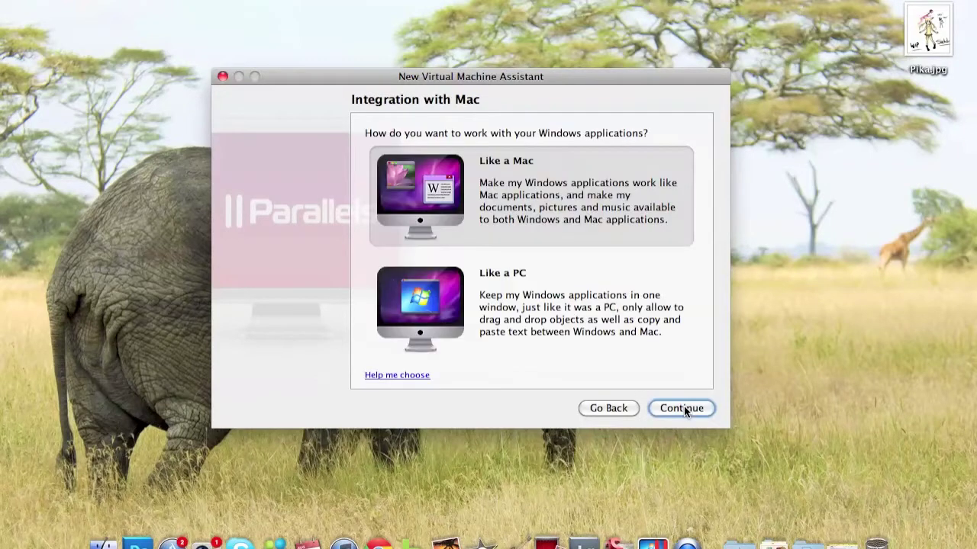
{"action": "left_click", "coordinate": [582, 321]}
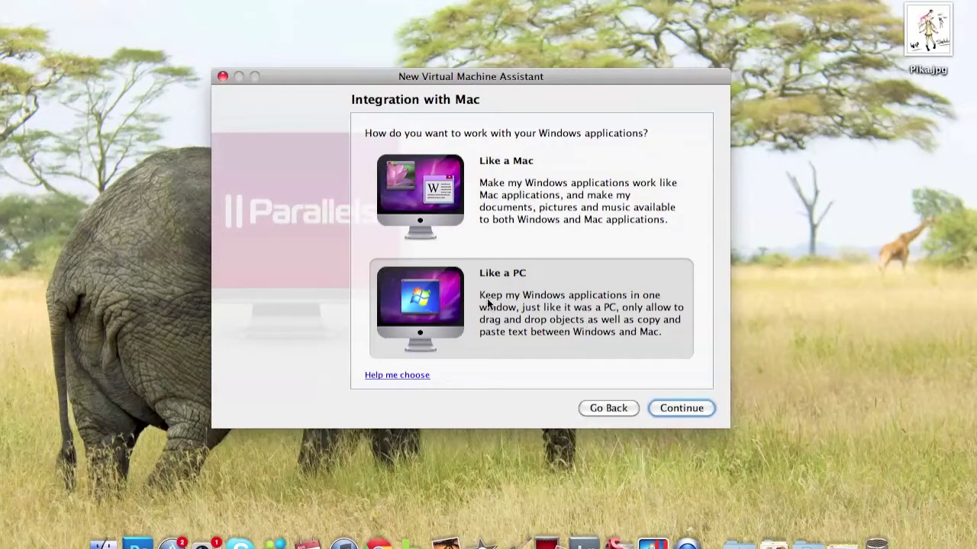
{"action": "left_click", "coordinate": [681, 410]}
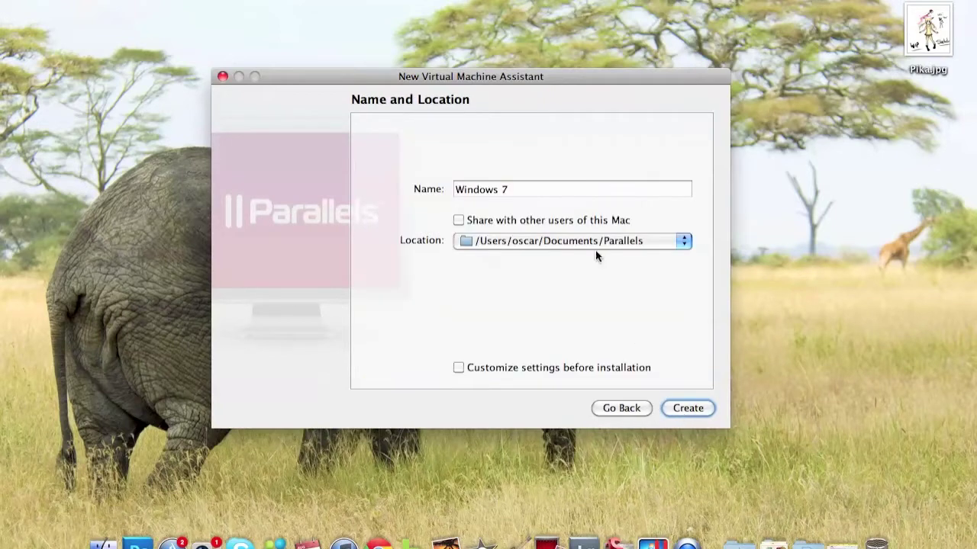
Name the virtual machine Windows 7 Ultimate and create it.
{"action": "left_click", "coordinate": [534, 190]}
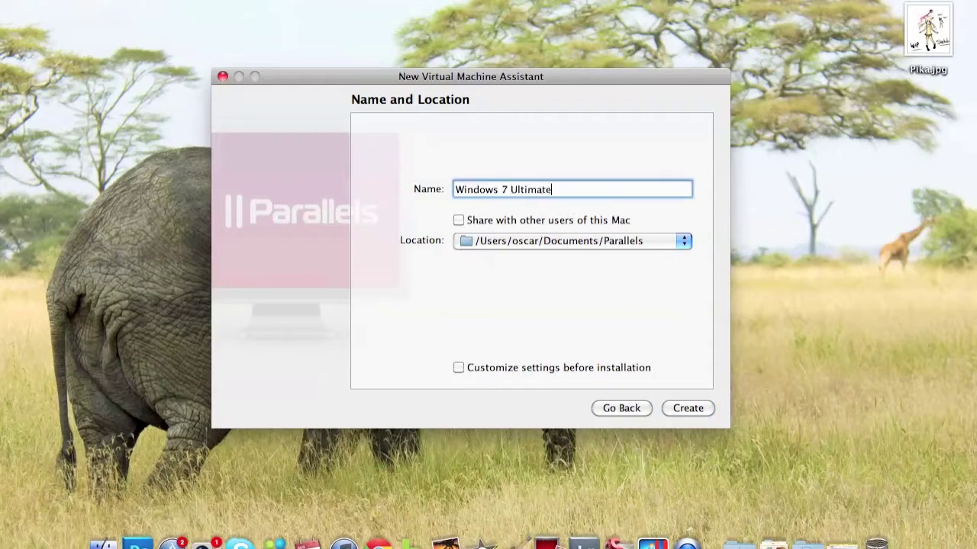
{"action": "left_click", "coordinate": [685, 408]}
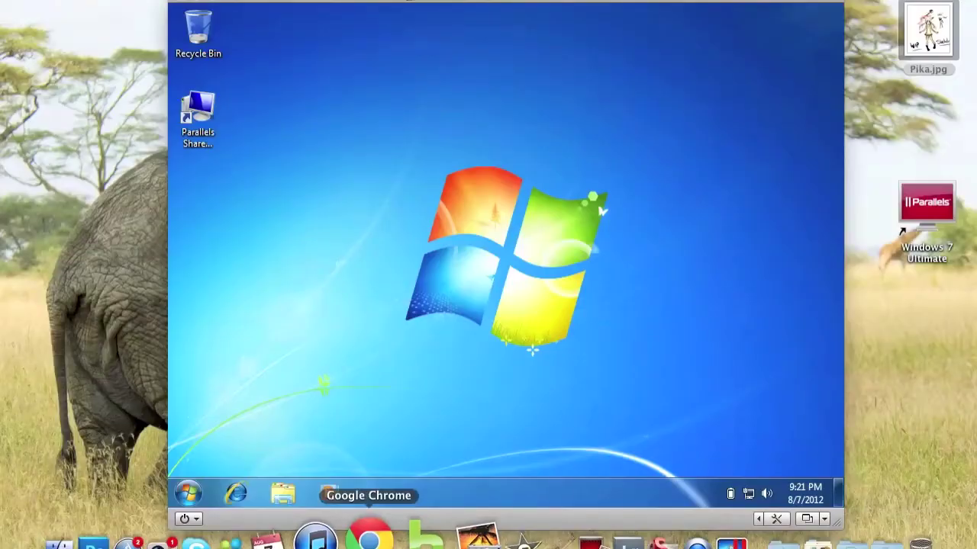
Switch to Google Chrome, go to youtube.com and search for paint tool sai free.
{"action": "left_click", "coordinate": [369, 538]}
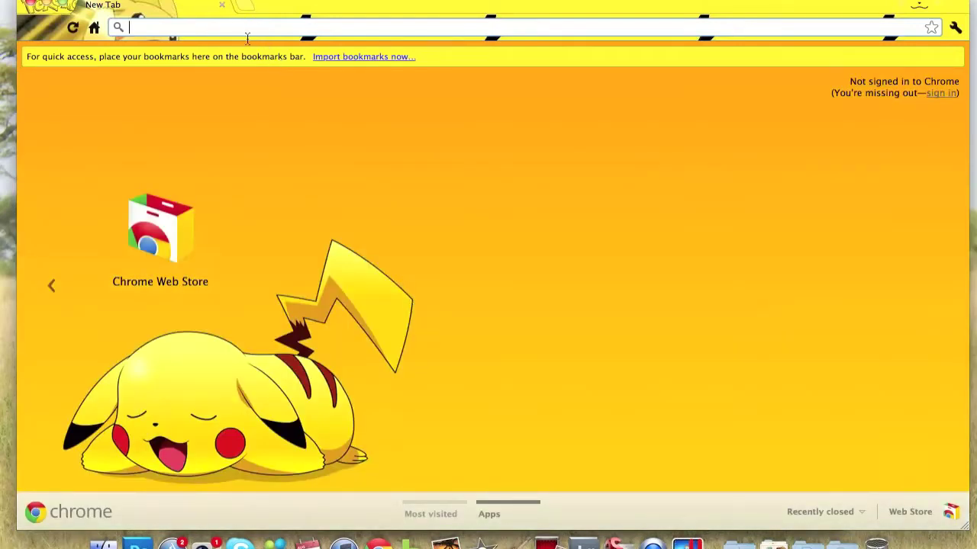
{"action": "type", "text": "7"}
{"action": "key", "text": "BackSpace"}
{"action": "type", "text": "youtube.com"}
{"action": "key", "text": "Return"}
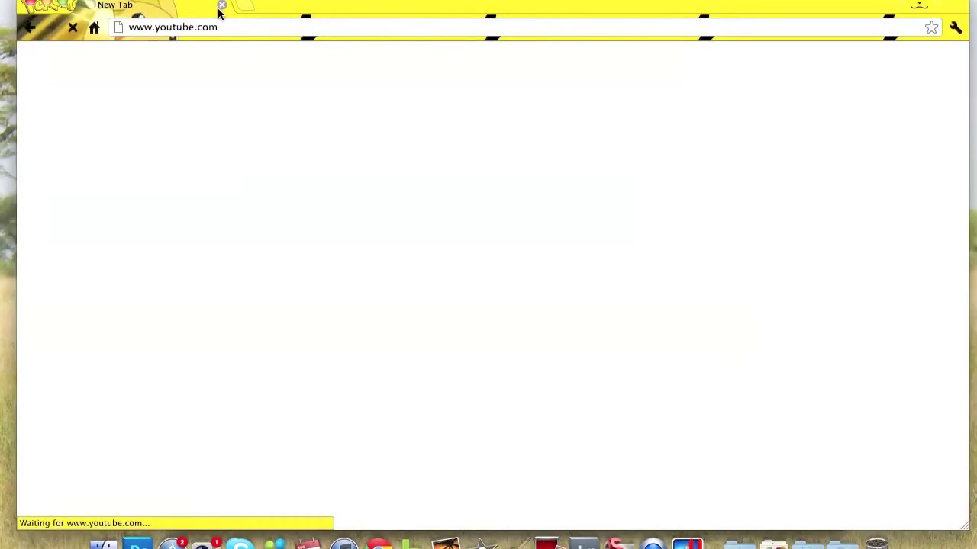
{"action": "left_click", "coordinate": [316, 68]}
{"action": "type", "text": "paint tool sai free"}
{"action": "key", "text": "Return"}
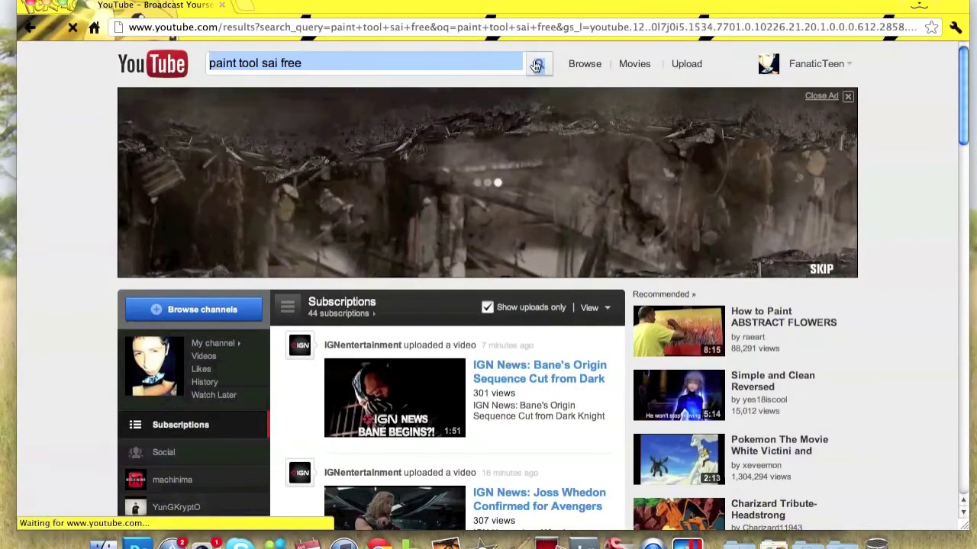
Open the Paint Tool SAI full version video and download PaintTool SAI English Pack.zip through the MediaFire link in its description.
{"action": "left_click", "coordinate": [350, 341]}
{"action": "scroll", "coordinate": [349, 341], "scroll_direction": "down", "scroll_amount": 5}
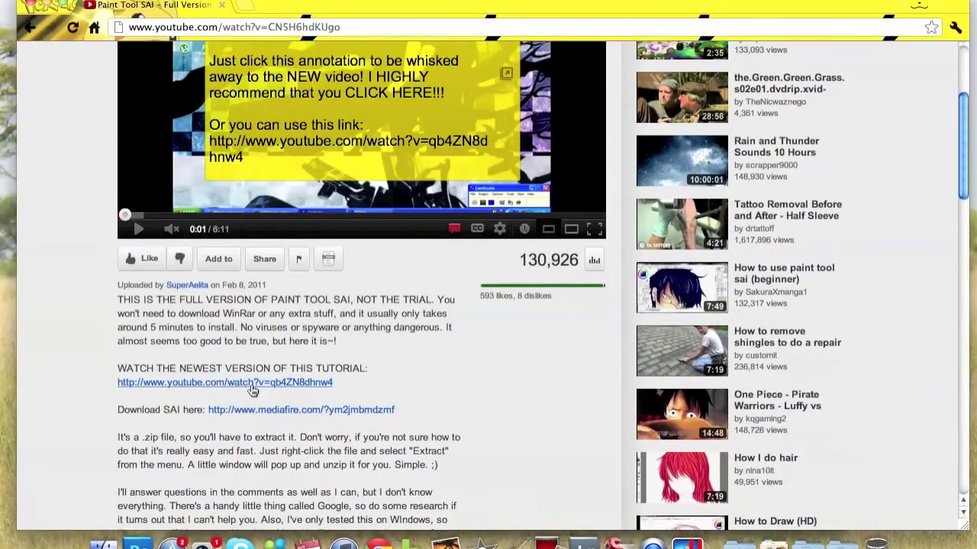
{"action": "left_click", "coordinate": [218, 384]}
{"action": "left_click", "coordinate": [305, 468]}
{"action": "left_click", "coordinate": [543, 440]}
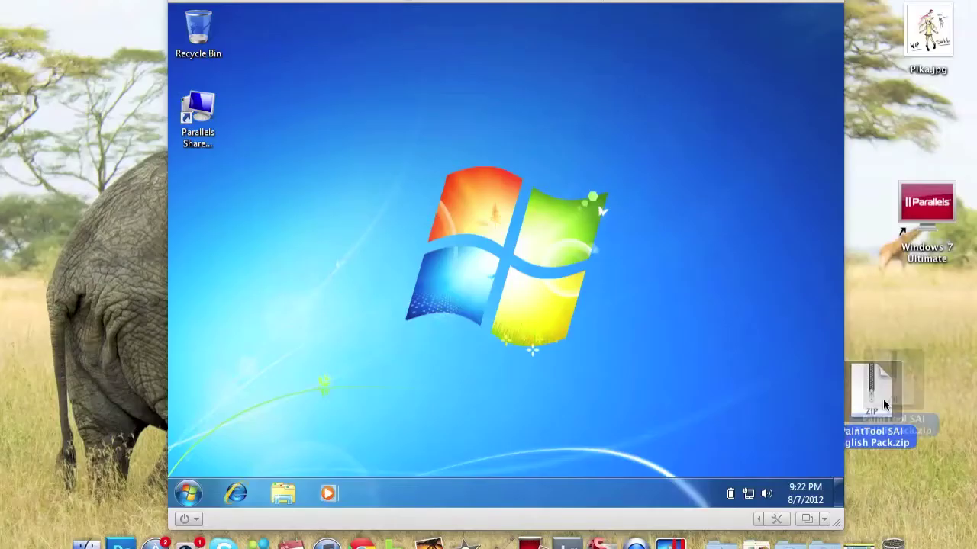
Extract PaintTool SAI English Pack.zip on the Mac desktop and move the zip file to the Trash.
{"action": "left_click_drag", "start_coordinate": [885, 405], "coordinate": [898, 393]}
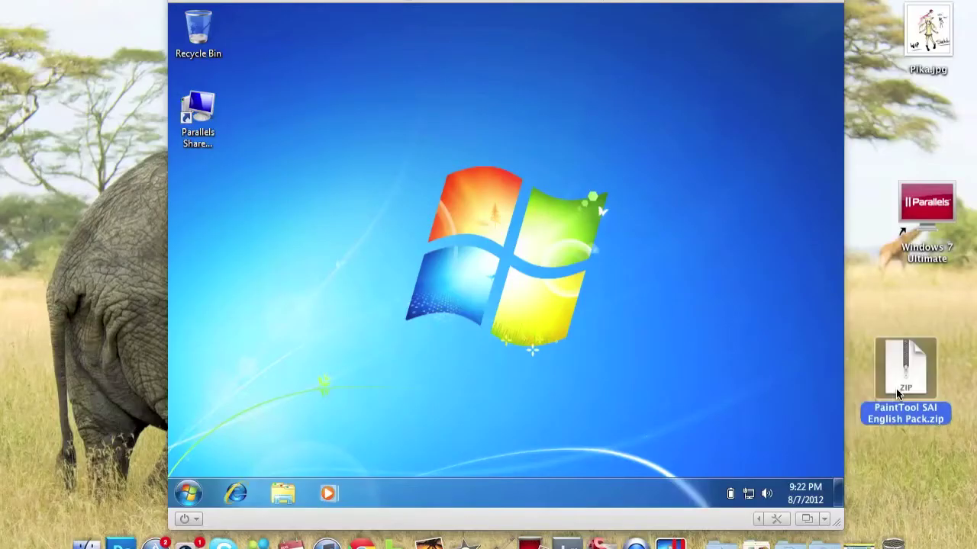
{"action": "double_click", "coordinate": [906, 374]}
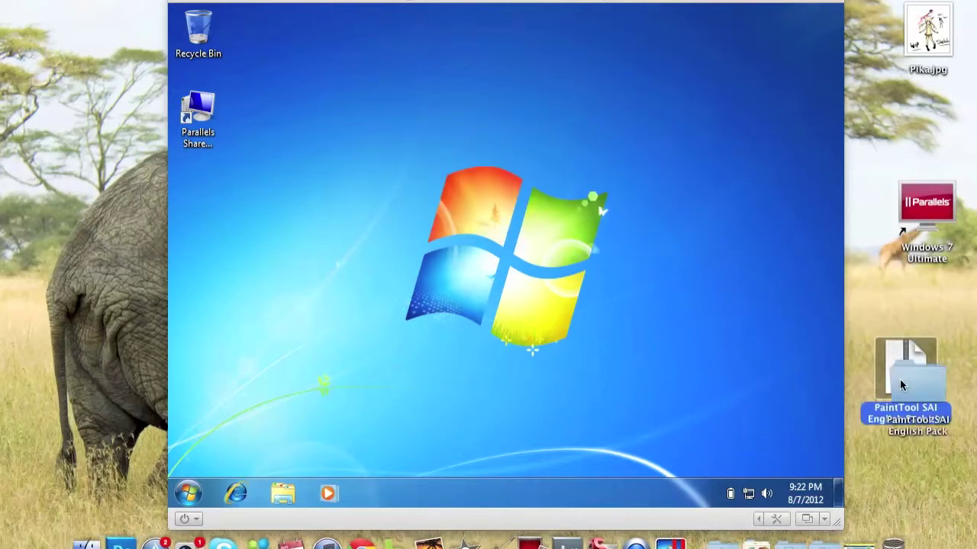
{"action": "mouse_move", "coordinate": [904, 388]}
{"action": "left_mouse_down"}
{"action": "mouse_move", "coordinate": [858, 277]}
{"action": "mouse_move", "coordinate": [892, 291]}
{"action": "mouse_move", "coordinate": [898, 320]}
{"action": "mouse_move", "coordinate": [501, 326]}
{"action": "mouse_move", "coordinate": [311, 304]}
{"action": "mouse_move", "coordinate": [444, 209]}
{"action": "mouse_move", "coordinate": [437, 197]}
{"action": "left_mouse_up"}
{"action": "left_click", "coordinate": [918, 393]}
{"action": "key", "text": "super+BackSpace"}
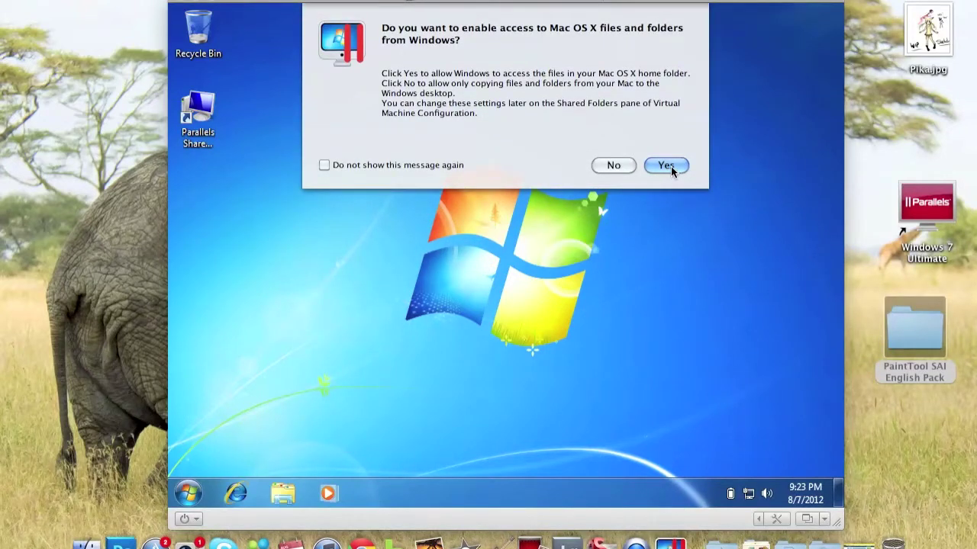
Allow Windows to access the Mac files and place the copied PaintTool SAI English Pack folder on the Windows desktop.
{"action": "left_click", "coordinate": [666, 166]}
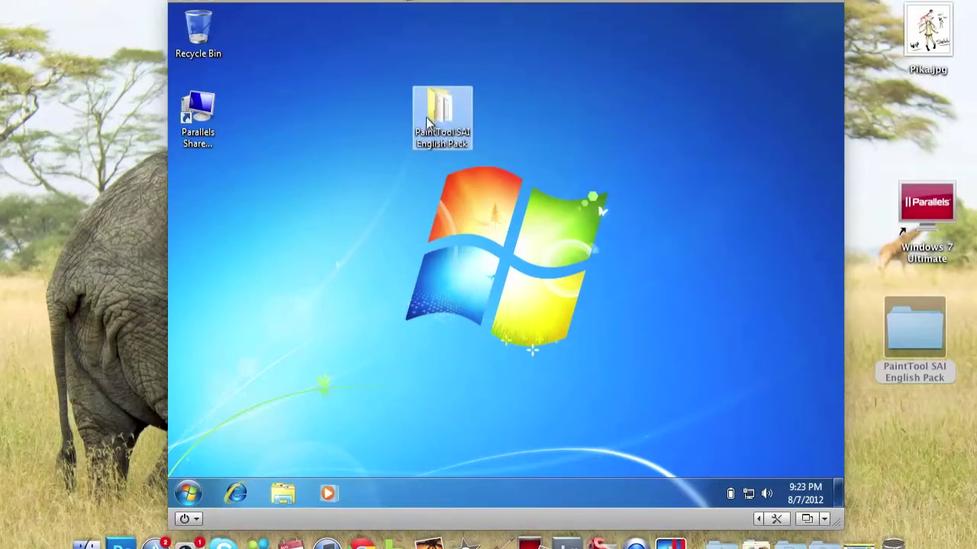
{"action": "mouse_move", "coordinate": [437, 122]}
{"action": "left_mouse_down"}
{"action": "mouse_move", "coordinate": [394, 135]}
{"action": "mouse_move", "coordinate": [381, 176]}
{"action": "left_mouse_up"}
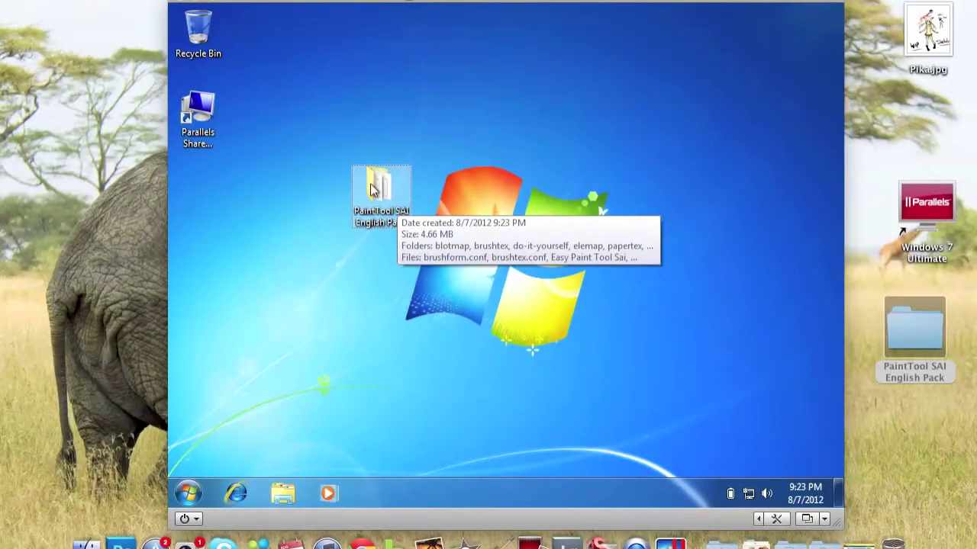
Launch sai from the PaintTool SAI English Pack folder, accept the *.sai file association and maximize the program window.
{"action": "double_click", "coordinate": [370, 185]}
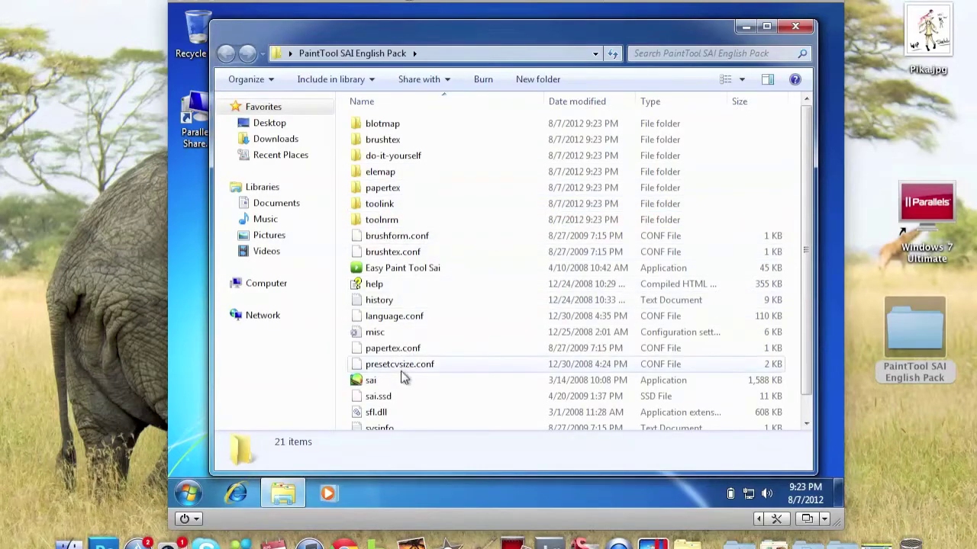
{"action": "scroll", "coordinate": [403, 387], "scroll_direction": "down", "scroll_amount": 1}
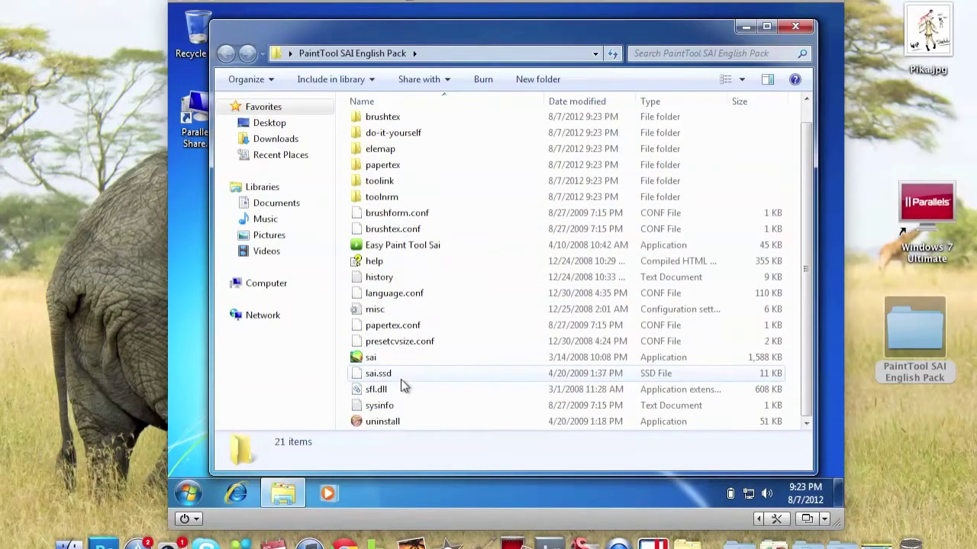
{"action": "double_click", "coordinate": [397, 360]}
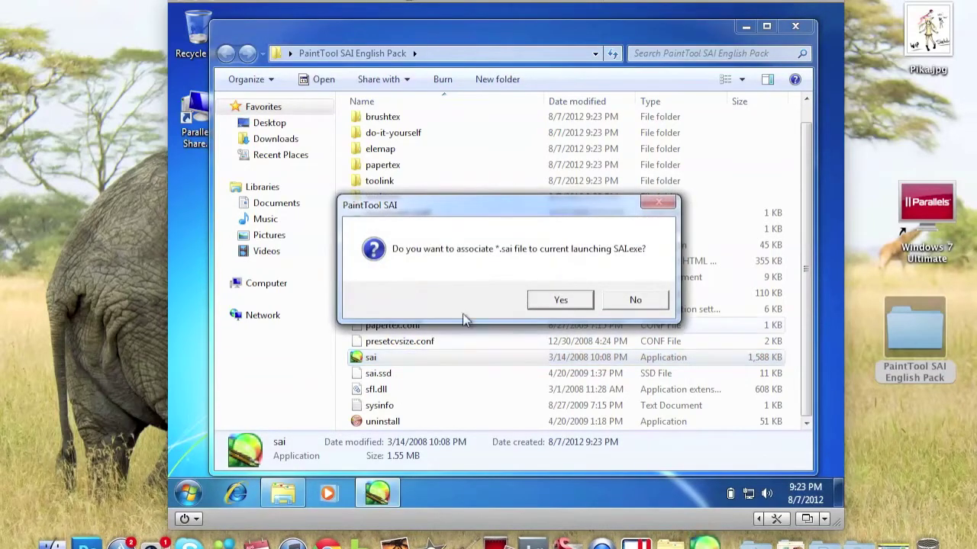
{"action": "left_click", "coordinate": [545, 303]}
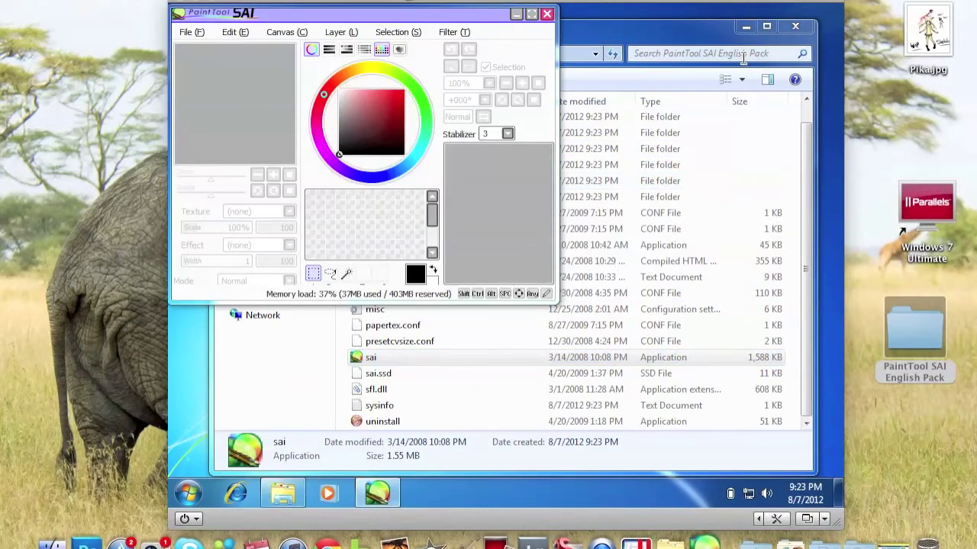
{"action": "left_click", "coordinate": [790, 28]}
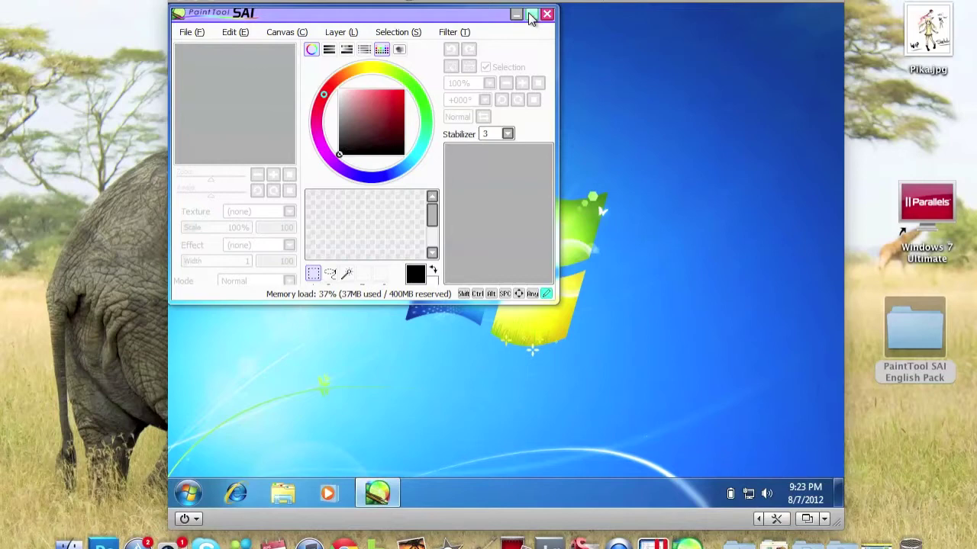
{"action": "left_click", "coordinate": [531, 13]}
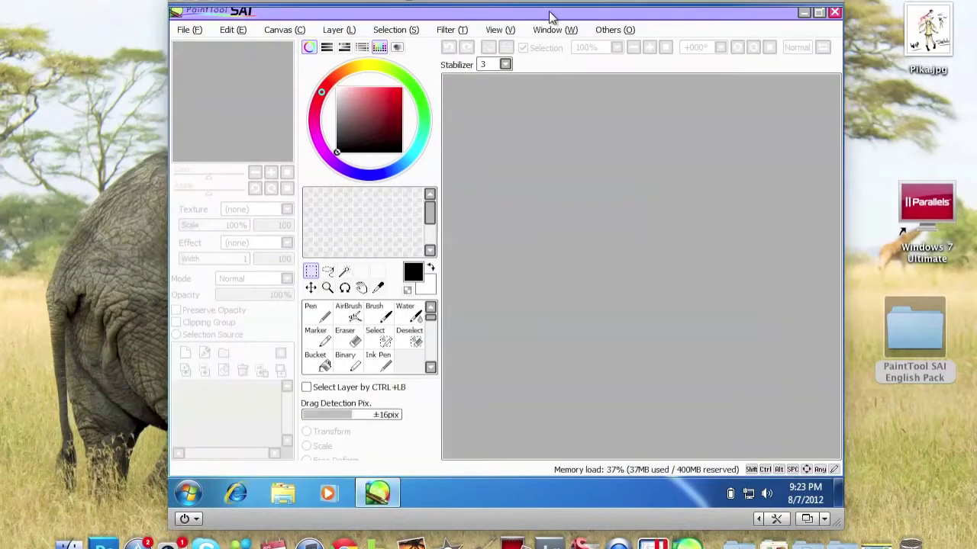
Close PaintTool SAI and move its folder below the Parallels shared folders shortcut on the Windows desktop.
{"action": "left_click", "coordinate": [833, 14]}
{"action": "left_click_drag", "start_coordinate": [393, 197], "coordinate": [204, 192]}
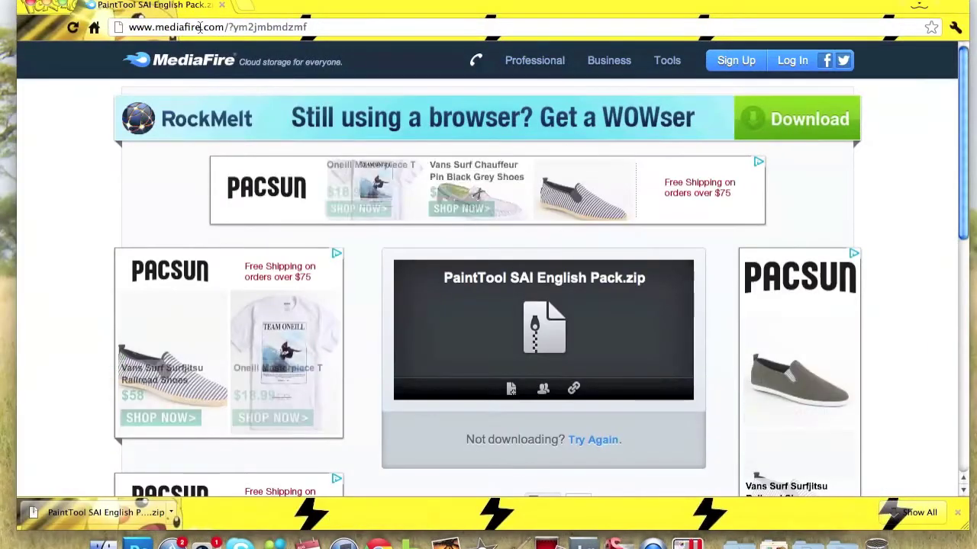
Switch to Google Chrome, replace the MediaFire tab with a new one and go to wacom.com.
{"action": "left_click", "coordinate": [242, 6]}
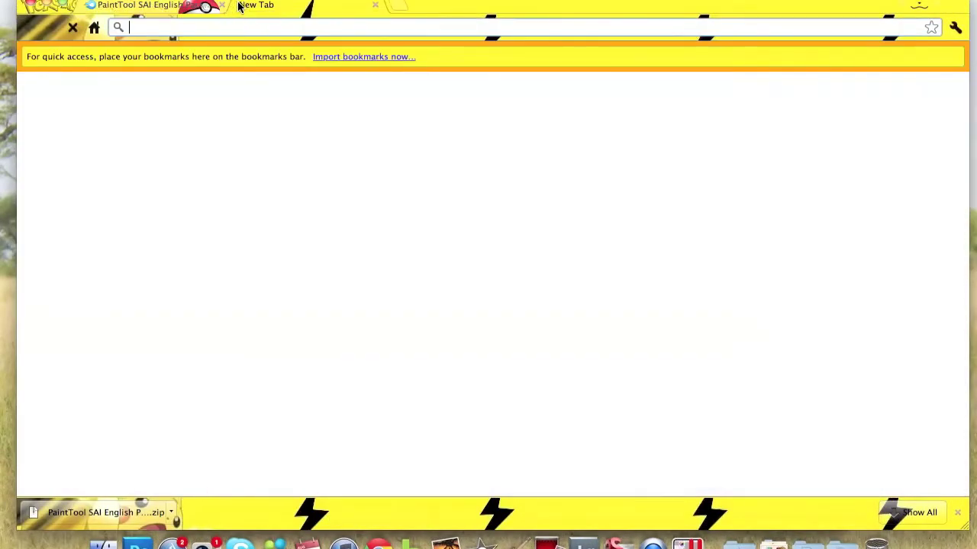
{"action": "left_click", "coordinate": [221, 5]}
{"action": "type", "text": "wacom"}
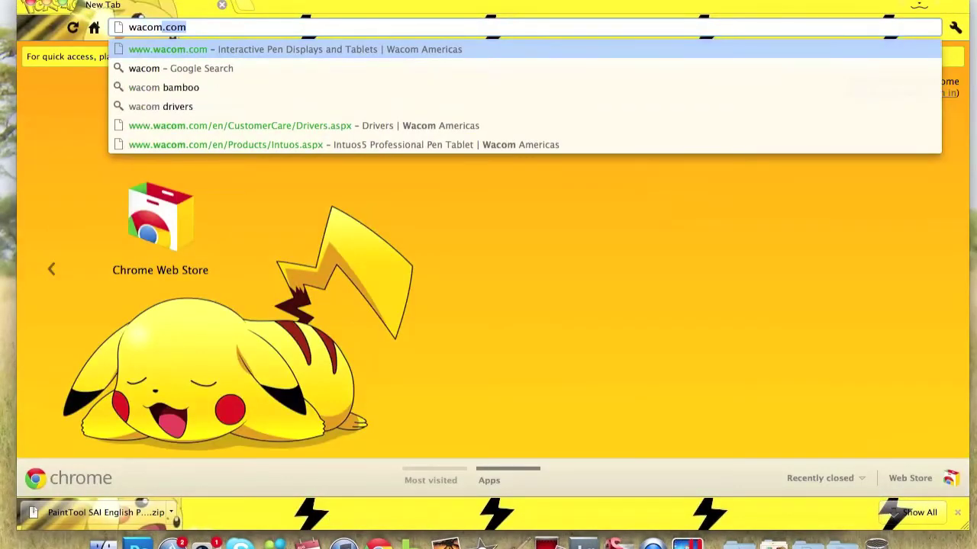
{"action": "key", "text": "Return"}
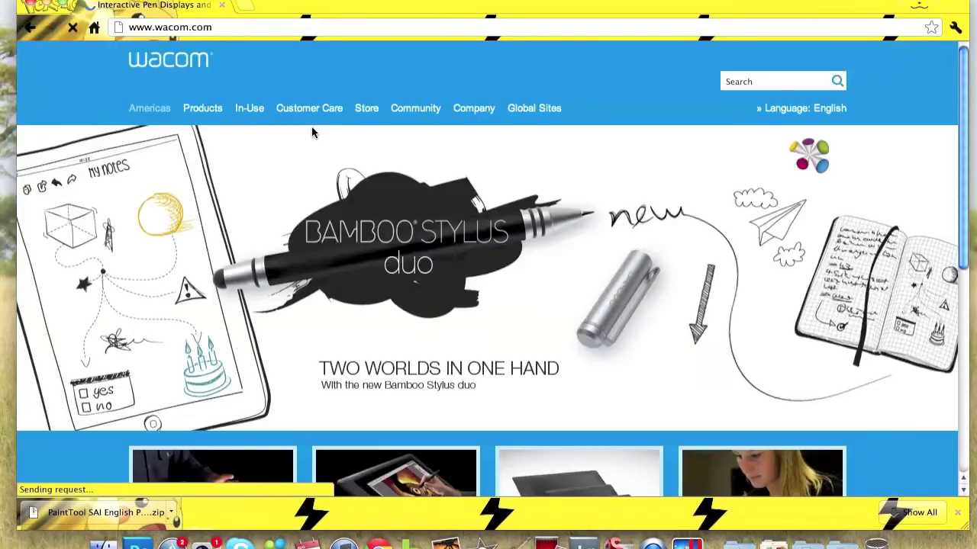
Open the Product Drivers page in the Customer Care section of the Wacom site.
{"action": "mouse_move", "coordinate": [305, 114]}
{"action": "left_click", "coordinate": [303, 148]}
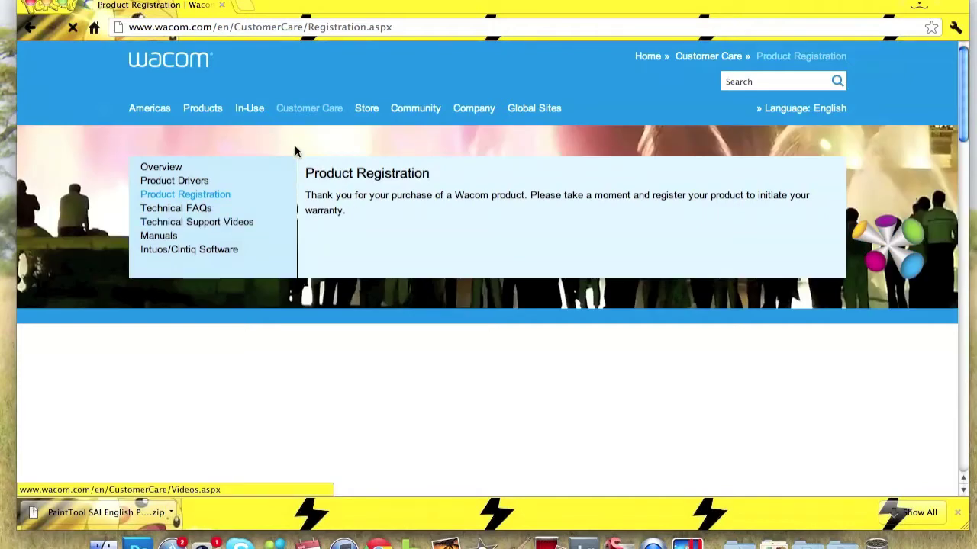
{"action": "left_click", "coordinate": [242, 138]}
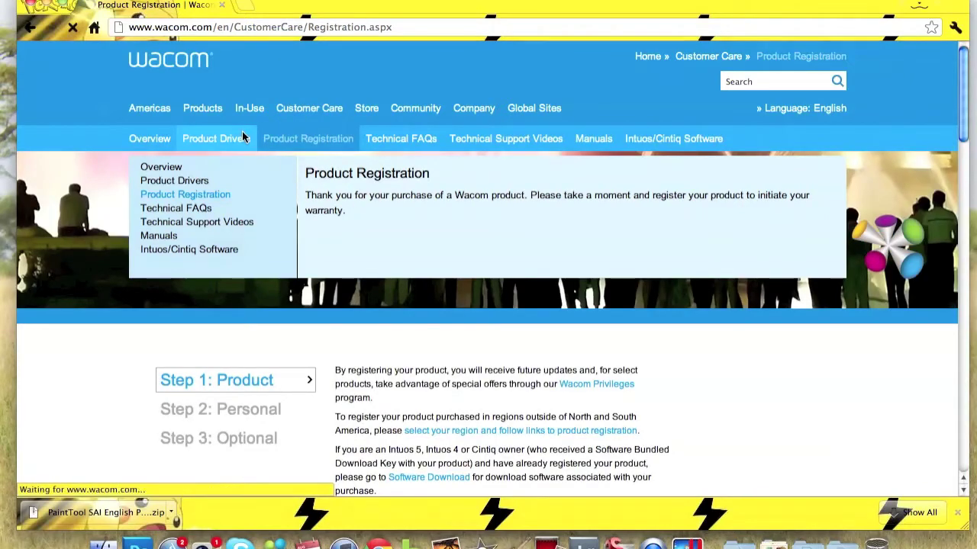
{"action": "mouse_move", "coordinate": [296, 116]}
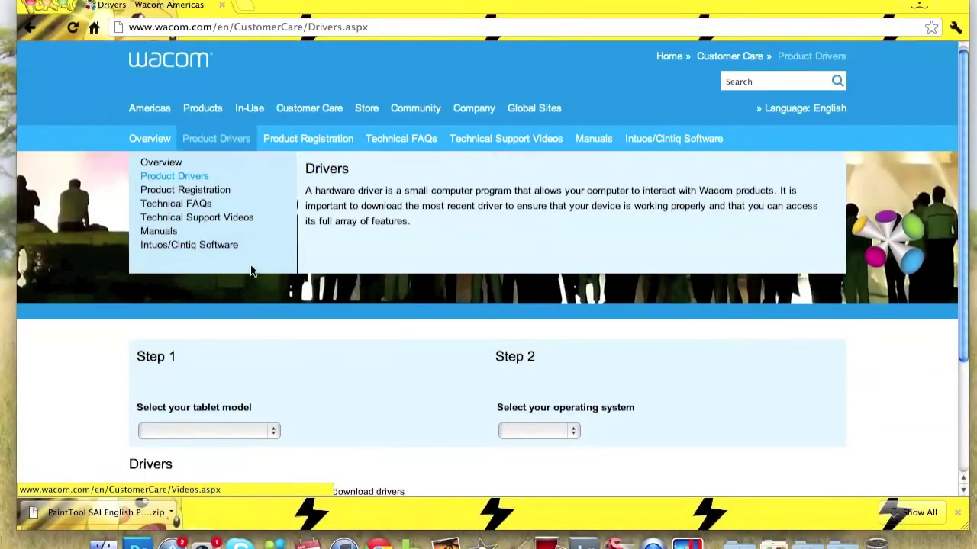
Choose Intuos4 as the tablet model for the driver download.
{"action": "scroll", "coordinate": [224, 316], "scroll_direction": "down", "scroll_amount": 3}
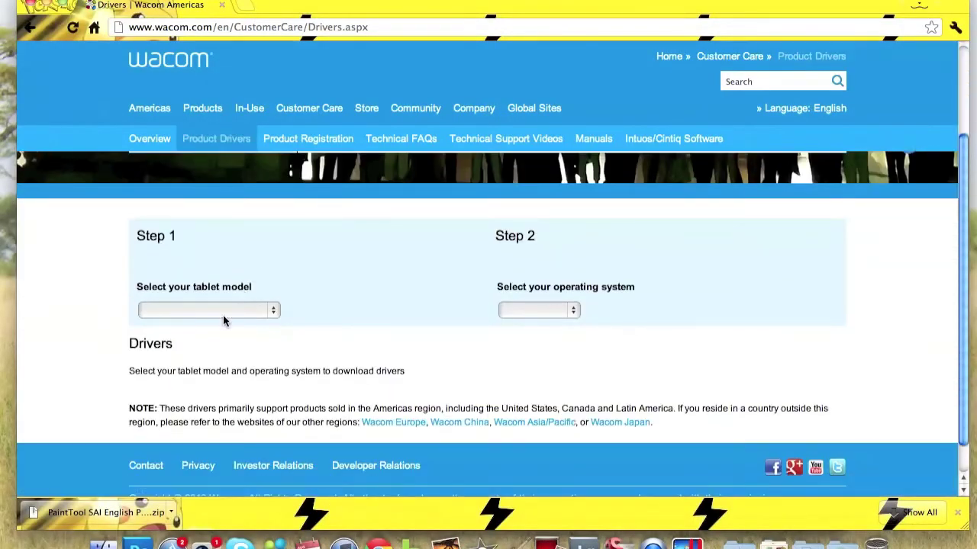
{"action": "left_click", "coordinate": [234, 310]}
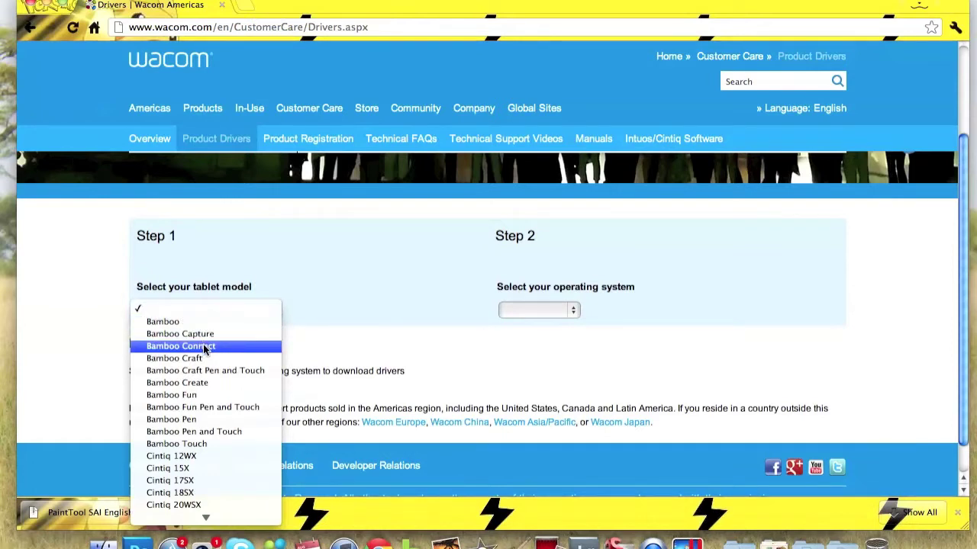
{"action": "scroll", "coordinate": [223, 457], "scroll_direction": "down", "scroll_amount": 10}
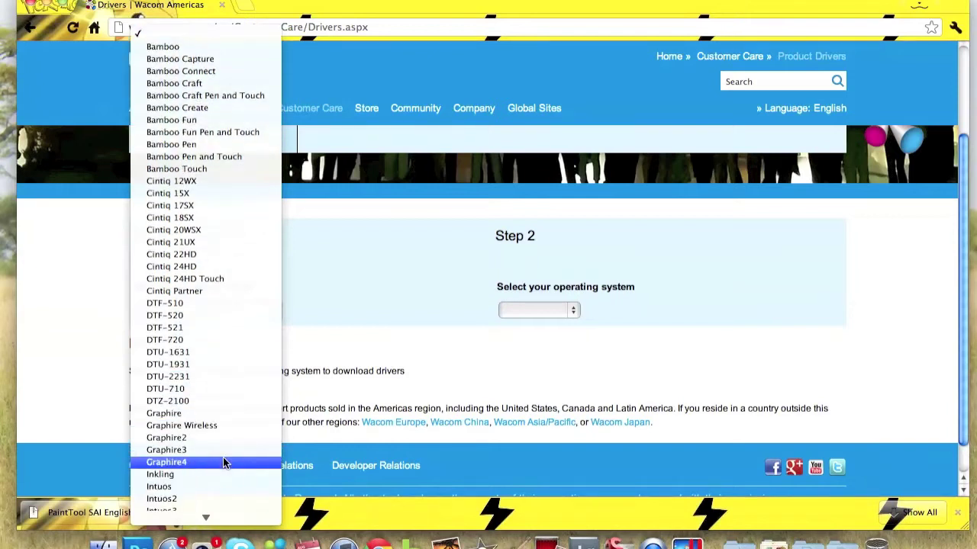
{"action": "scroll", "coordinate": [213, 407], "scroll_direction": "down", "scroll_amount": 3}
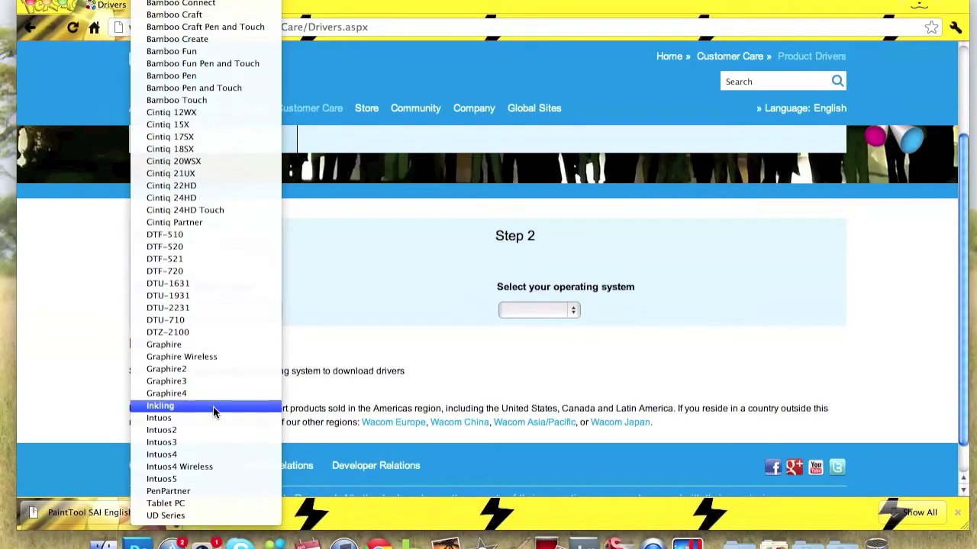
{"action": "left_click", "coordinate": [198, 456]}
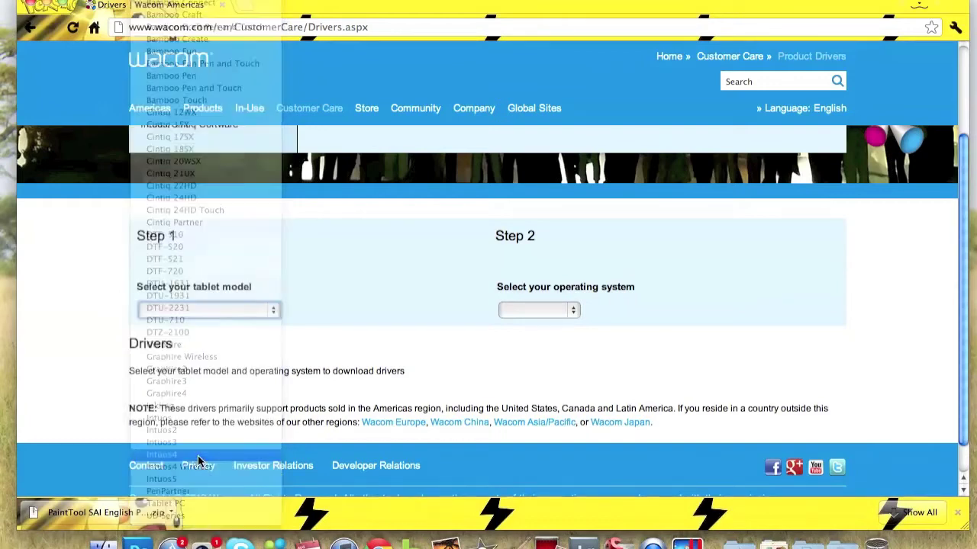
Choose Windows 7 as the operating system for the tablet driver.
{"action": "left_click", "coordinate": [573, 310]}
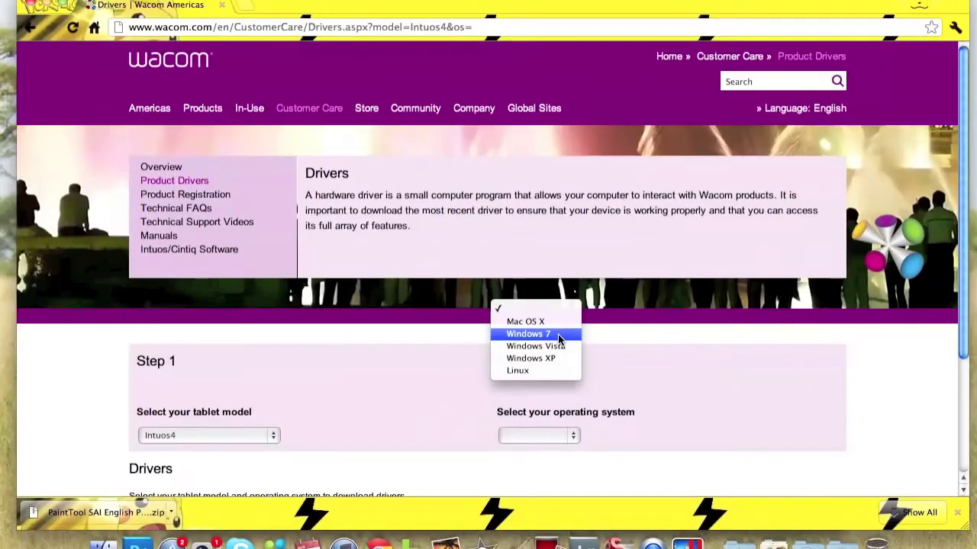
{"action": "left_click", "coordinate": [558, 336]}
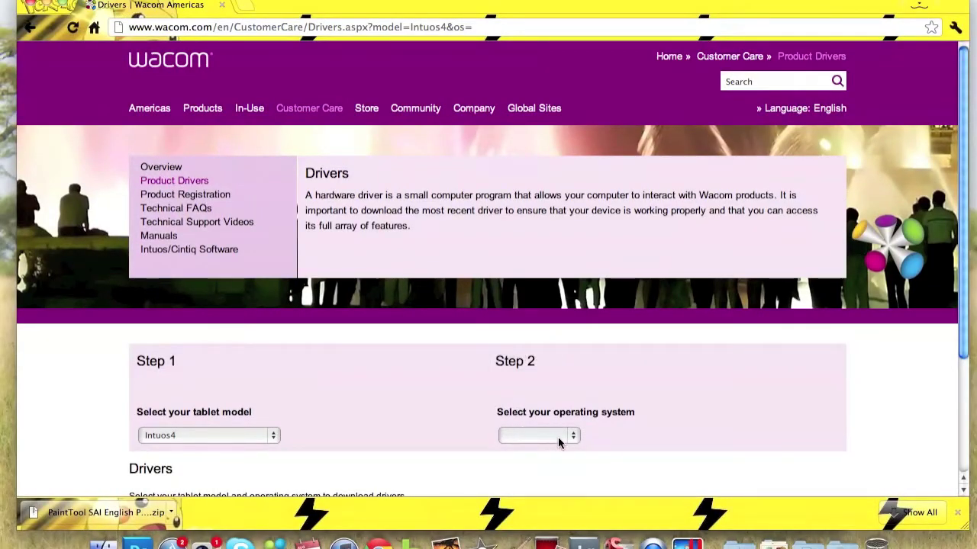
{"action": "scroll", "coordinate": [558, 442], "scroll_direction": "down", "scroll_amount": 2}
{"action": "left_click", "coordinate": [558, 372]}
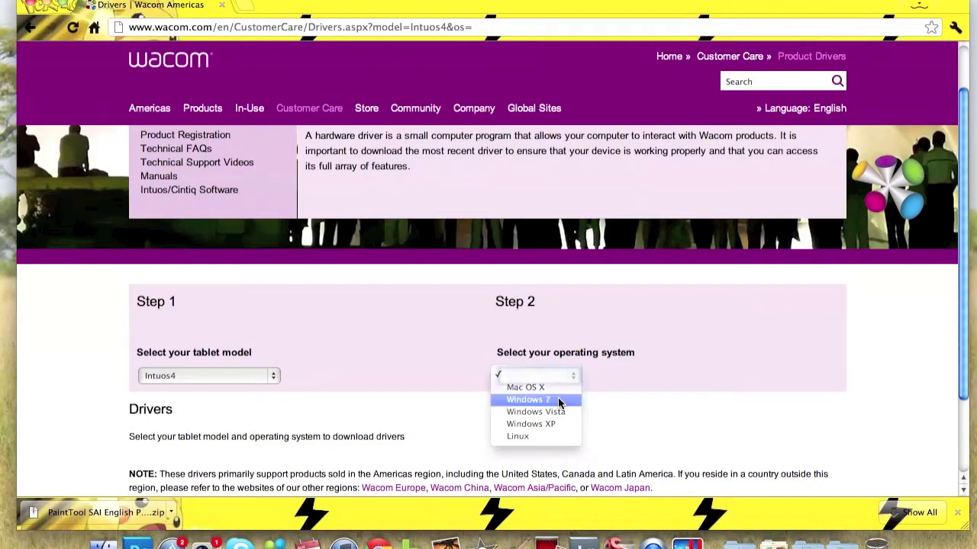
{"action": "left_click", "coordinate": [558, 399]}
Download Driver 6.3.3-4 for USB Tablets, dated 7 Aug 2012, from the driver list.
{"action": "scroll", "coordinate": [453, 388], "scroll_direction": "down", "scroll_amount": 3}
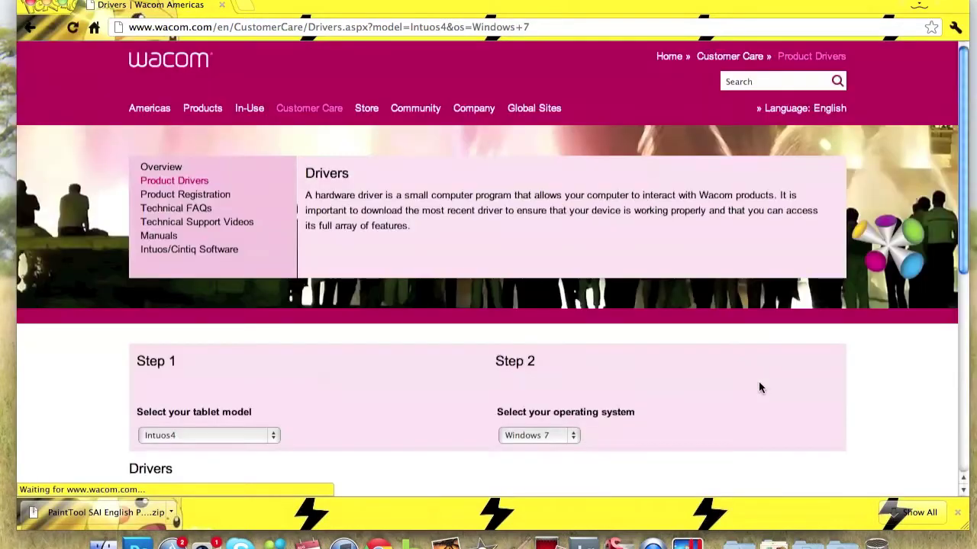
{"action": "scroll", "coordinate": [754, 380], "scroll_direction": "down", "scroll_amount": 5}
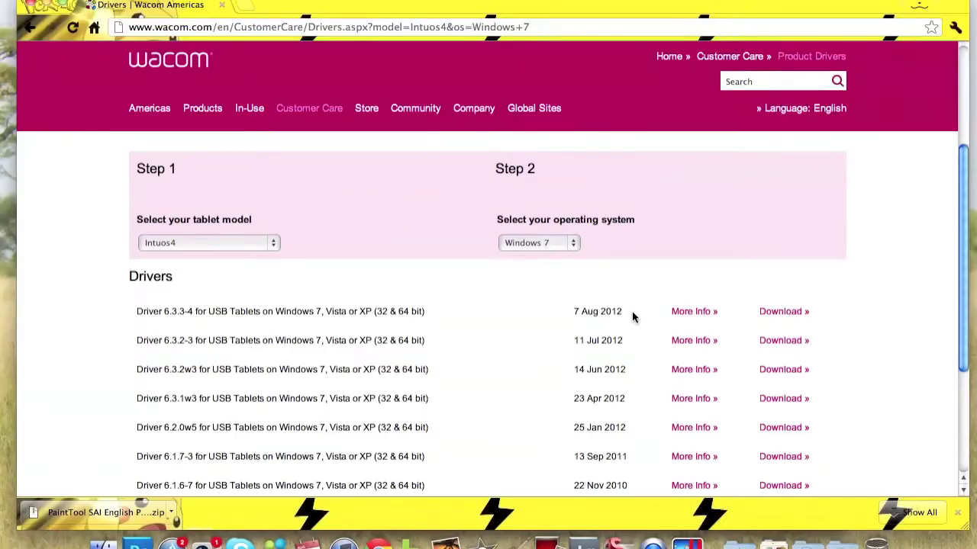
{"action": "left_click", "coordinate": [782, 311]}
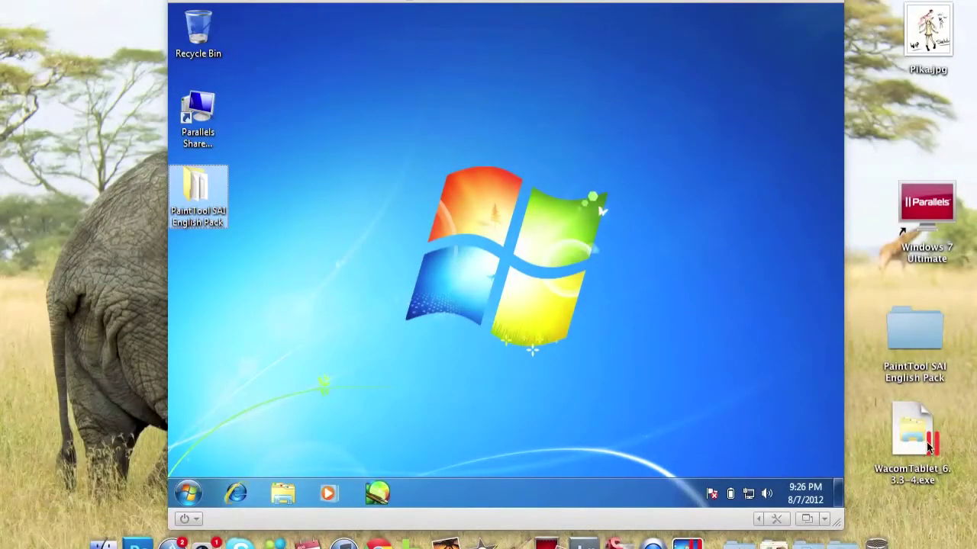
Copy WacomTablet_6.3.3-4.exe from the Mac desktop to the Windows desktop and install the Wacom driver from it.
{"action": "mouse_move", "coordinate": [913, 437]}
{"action": "left_mouse_down"}
{"action": "mouse_move", "coordinate": [853, 405]}
{"action": "mouse_move", "coordinate": [467, 314]}
{"action": "mouse_move", "coordinate": [489, 267]}
{"action": "mouse_move", "coordinate": [222, 339]}
{"action": "mouse_move", "coordinate": [200, 267]}
{"action": "left_mouse_up"}
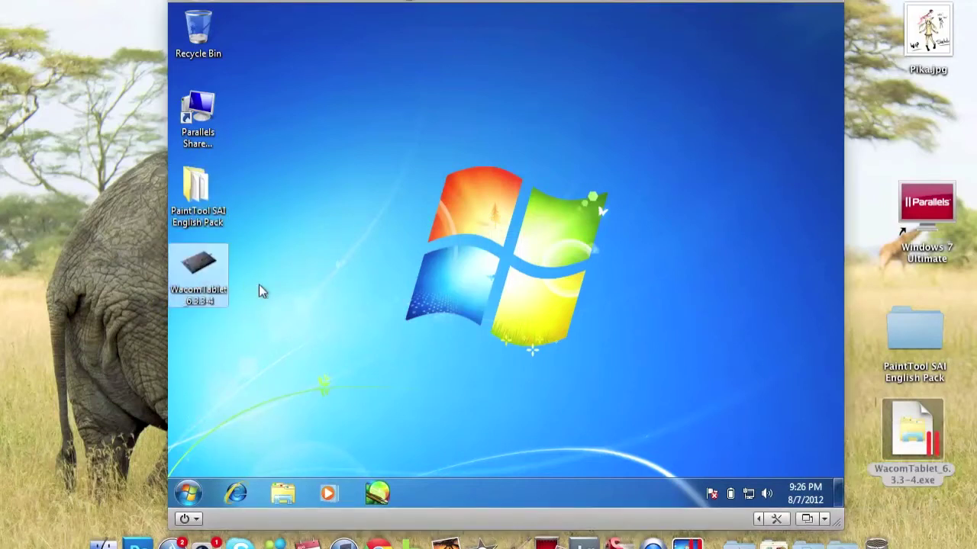
{"action": "double_click", "coordinate": [216, 283]}
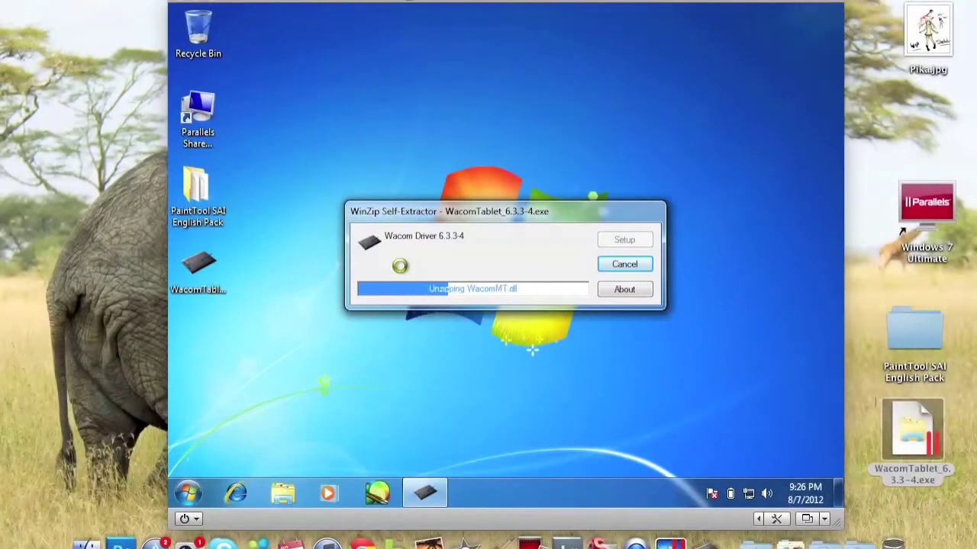
{"action": "left_click", "coordinate": [551, 368]}
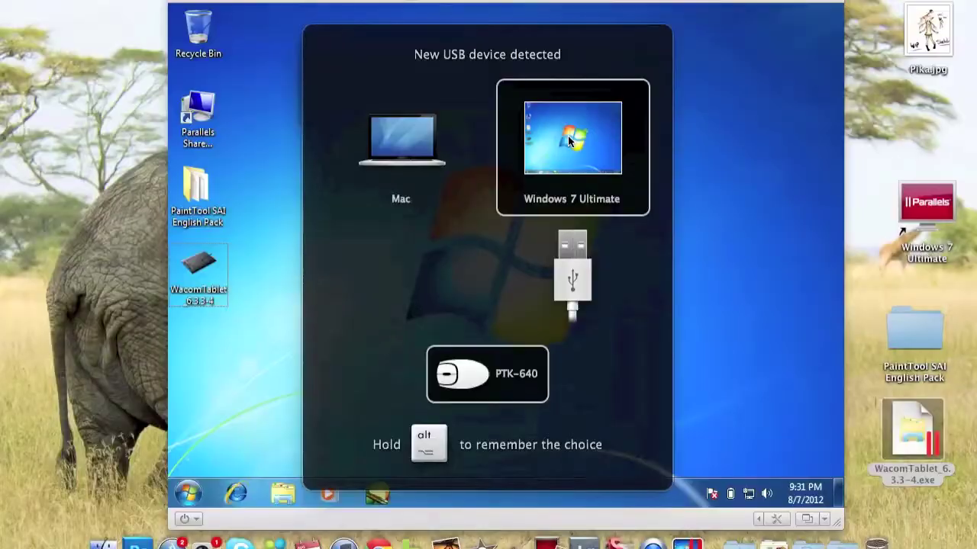
Connect the detected PTK-640 USB tablet to the Windows 7 Ultimate virtual machine.
{"action": "left_click", "coordinate": [568, 135]}
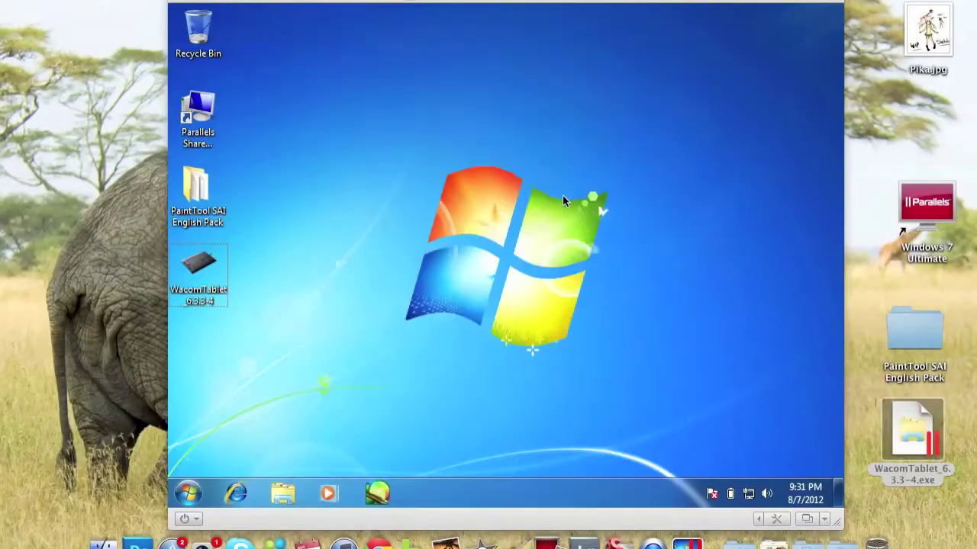